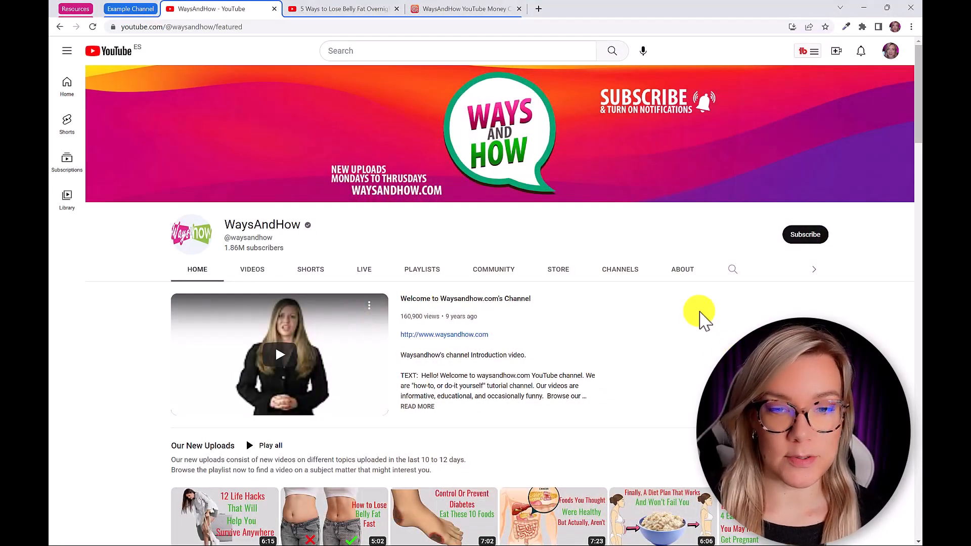
Look over the WaysAndHow channel's home page and skip ahead through its "5 Ways to Lose Belly Fat Overnight" video.
scroll(652, 243, down, 2)
scroll(734, 273, up, 1)
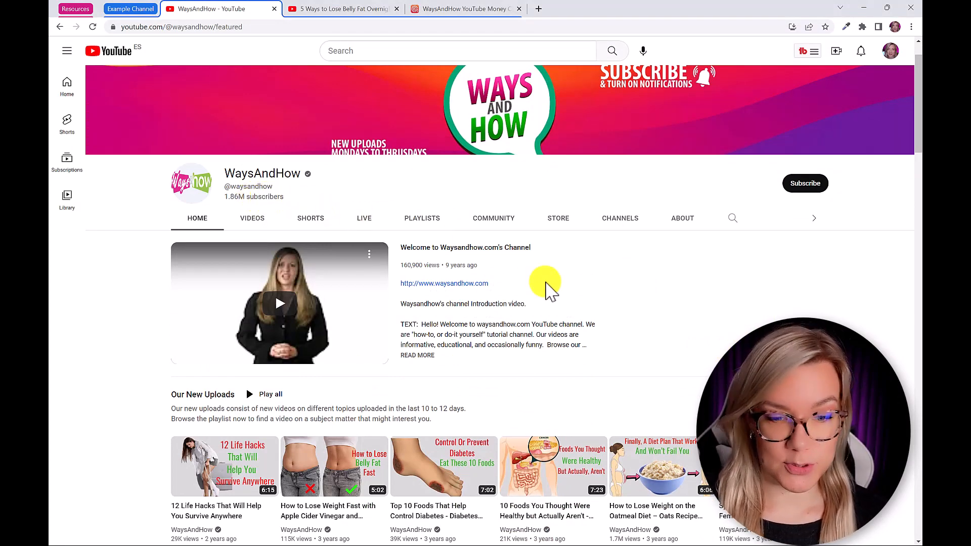
scroll(551, 284, down, 2)
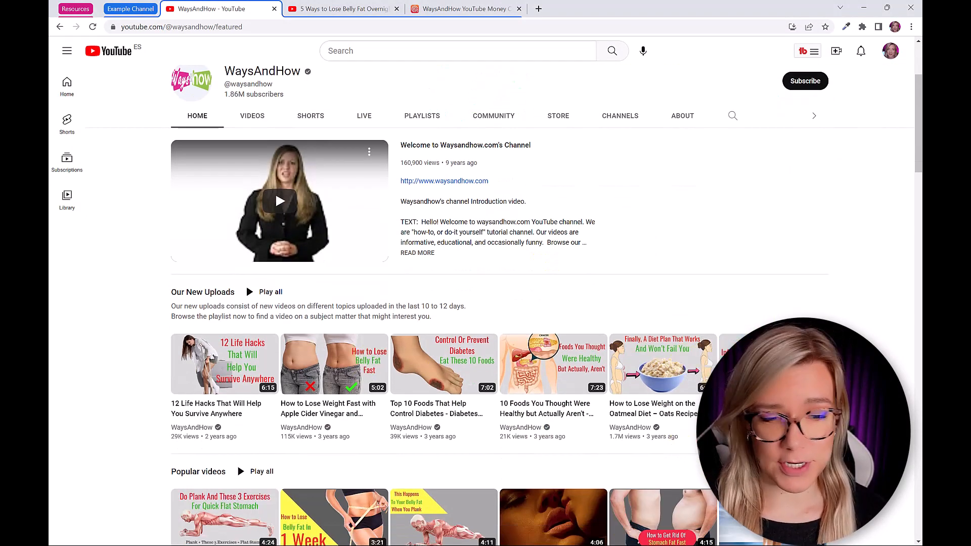
click(311, 10)
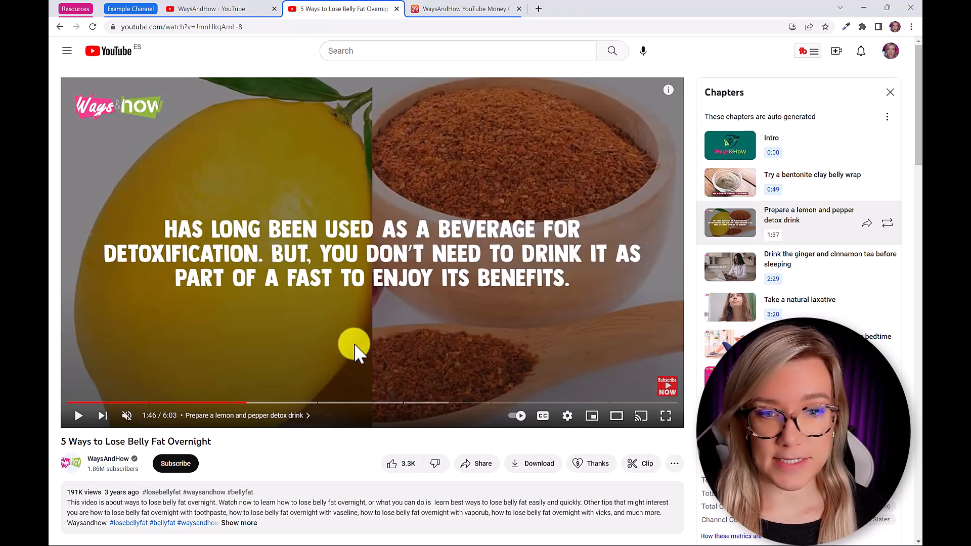
click(266, 403)
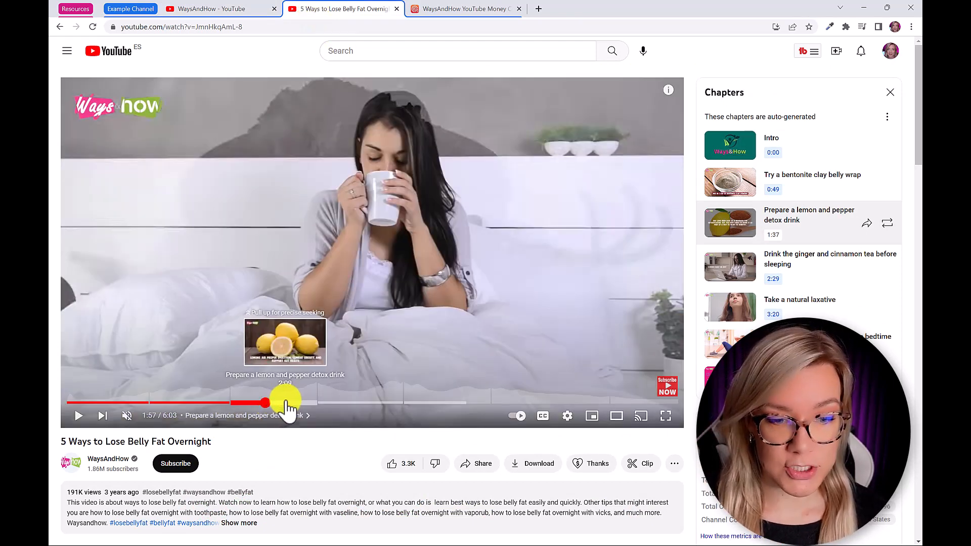
click(286, 403)
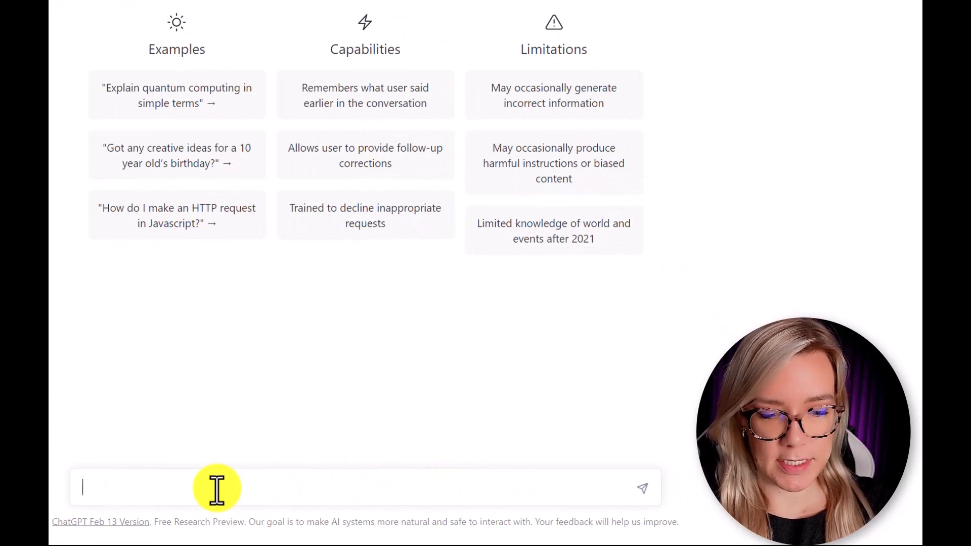
Ask ChatGPT for 10 YouTube video ideas related to fitness, nutrition, super foods, and weight loss.
text(Give me 10 Yo)
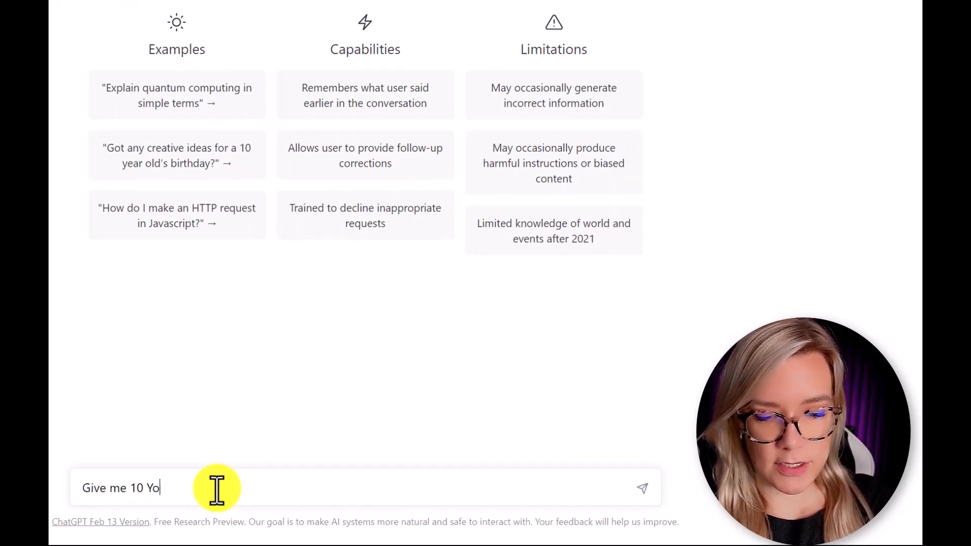
text(uTuve)
key(BackSpace)
key(BackSpace)
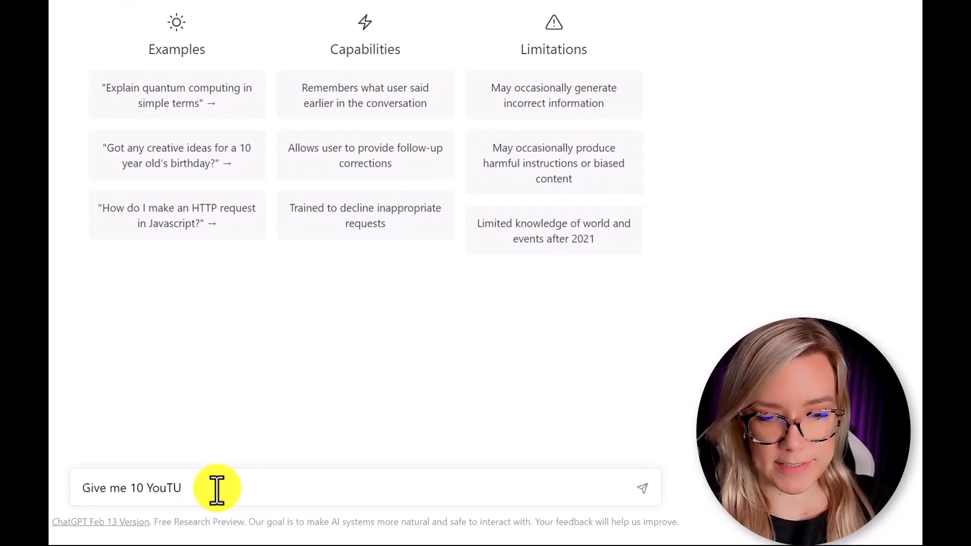
text(ve)
key(BackSpace)
key(BackSpace)
text(be video ideas related to fitnes)
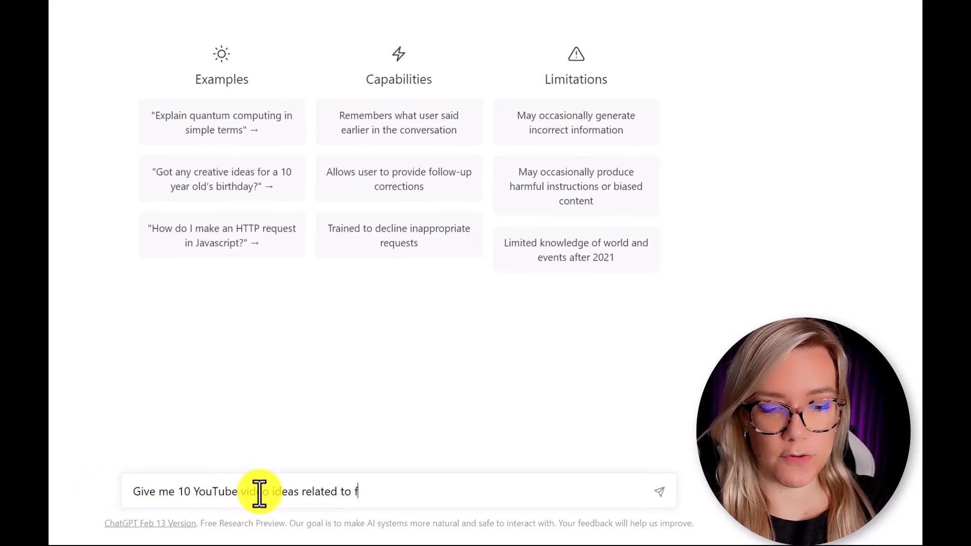
key(Return)
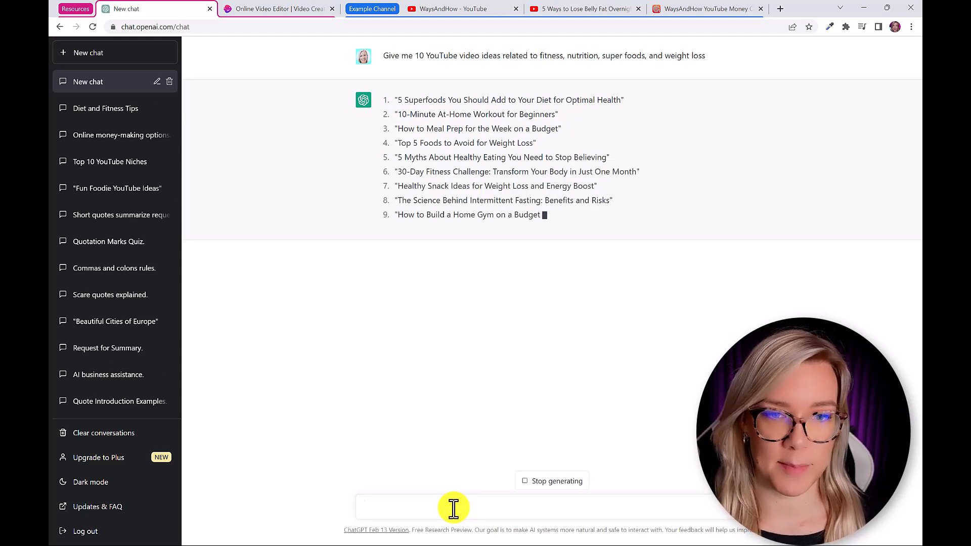
Copy the first idea's title, "5 Superfoods You Should Add to Your Diet for Optimal Health", into a new message.
drag(398, 99, 615, 101)
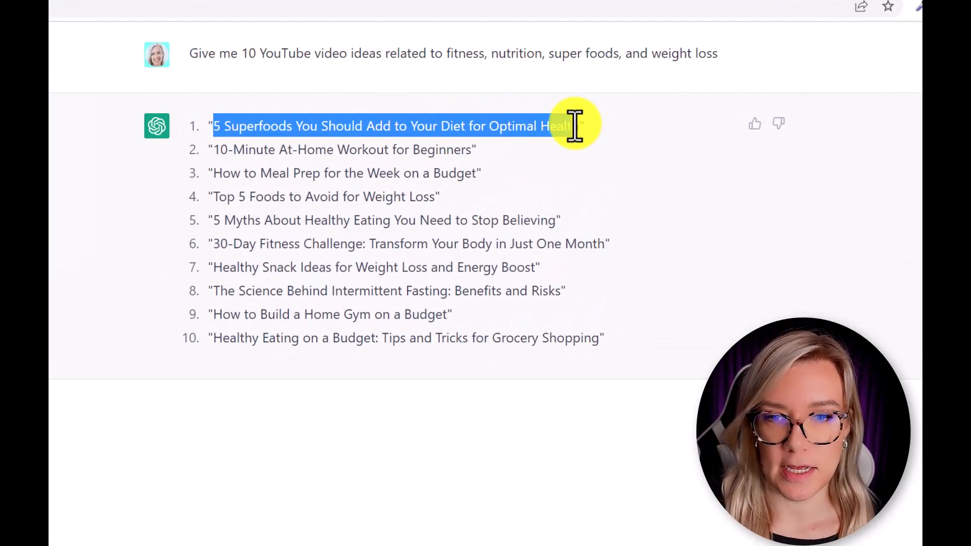
drag(576, 126, 555, 123)
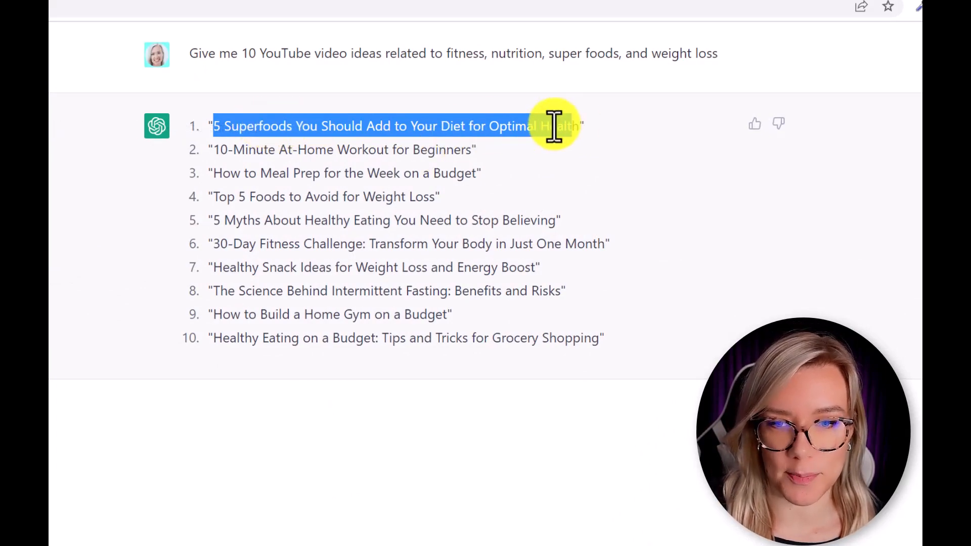
right_click(555, 124)
click(568, 137)
right_click(510, 506)
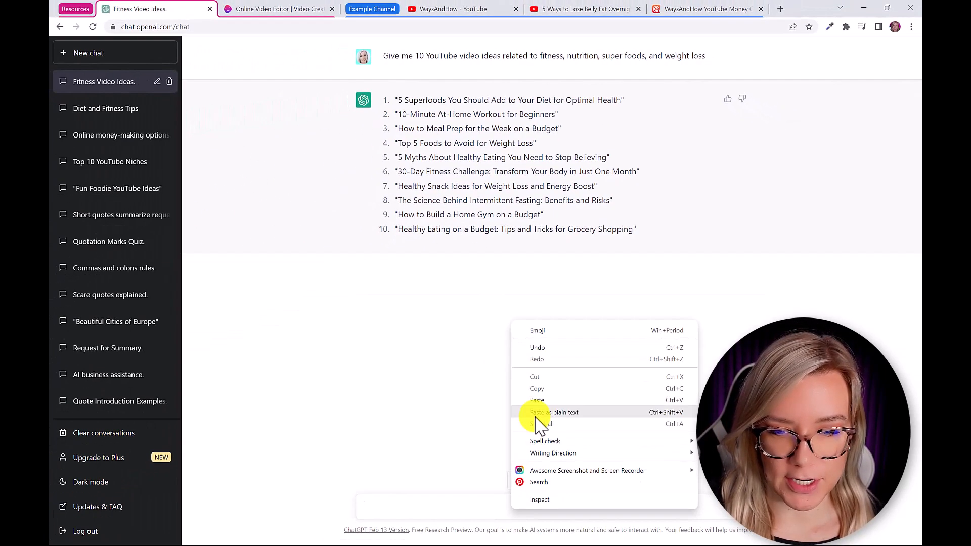
click(539, 412)
text(h)
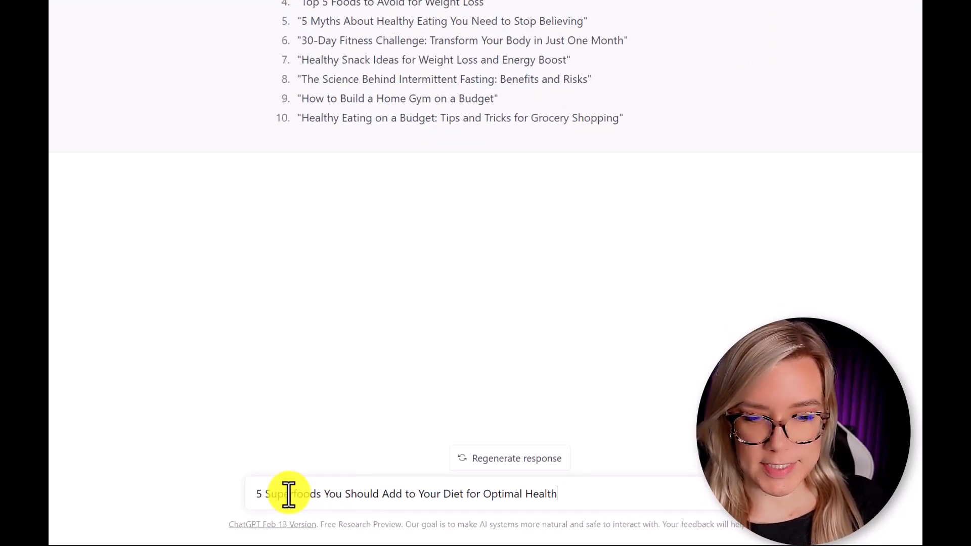
Put "Give me 5 more video ideas related to this one" before the quoted title and send the request.
click(158, 483)
text(Give me 5 more vid)
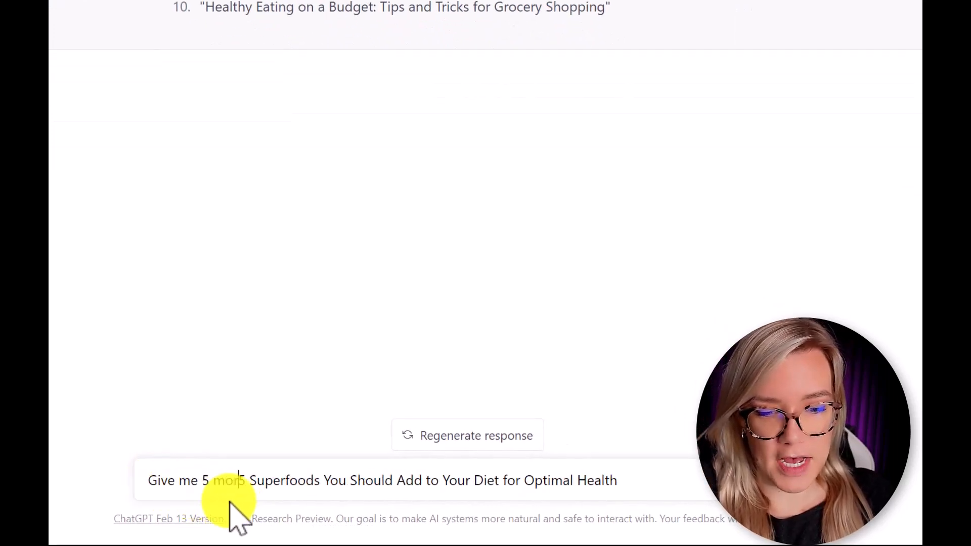
text(eo ideas related to t)
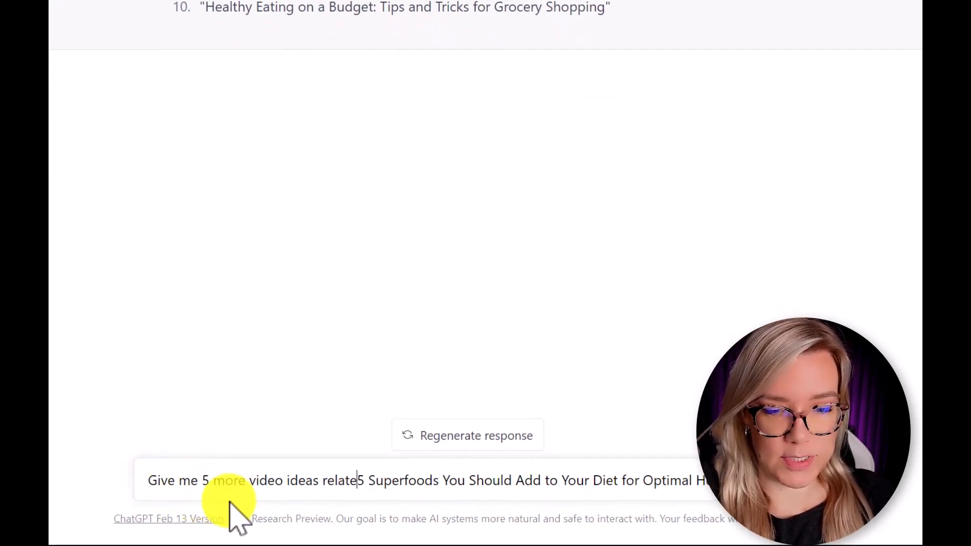
text(his one ")
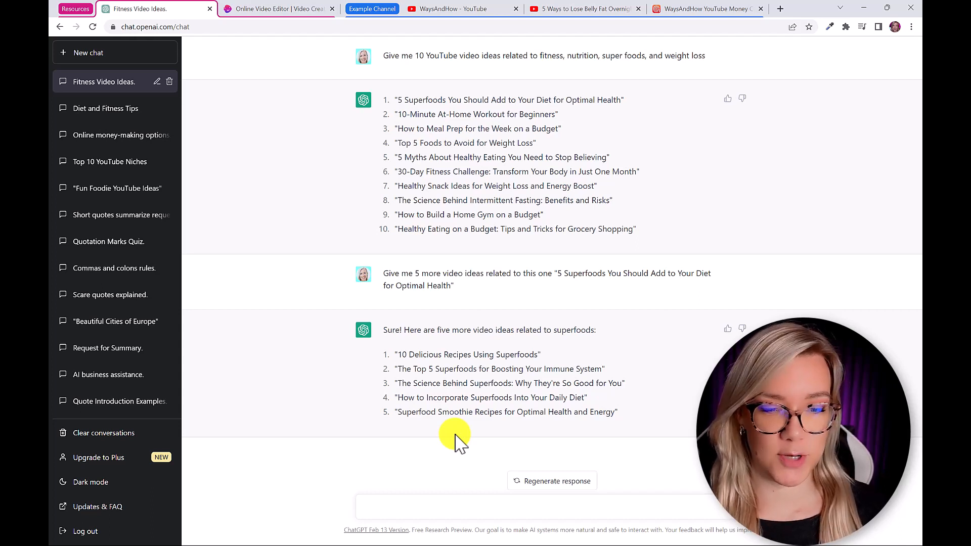
Write a prompt for a 10 minute YouTube script based on idea #2: The Top 5 Superfoods for Boosting Your Immune System.
text(Write me a)
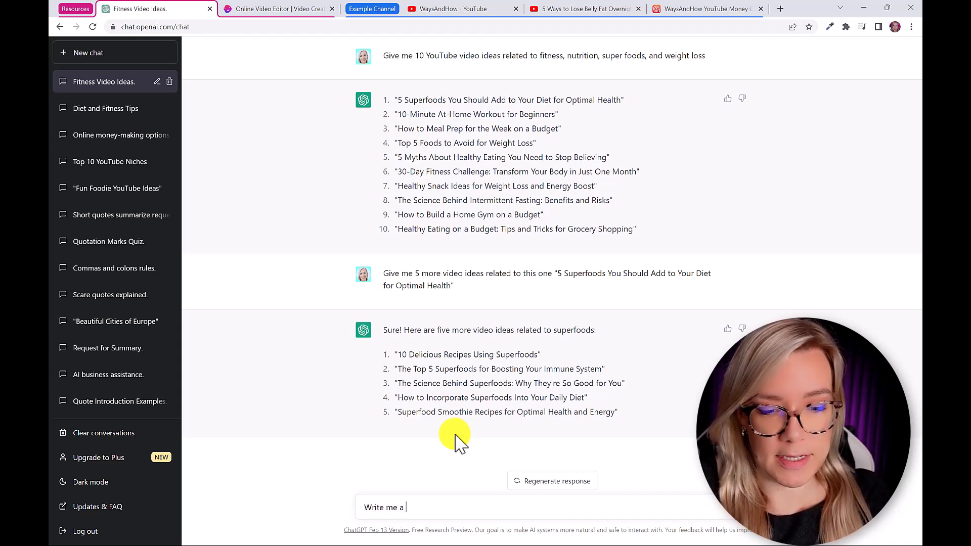
text( 10 minute scri)
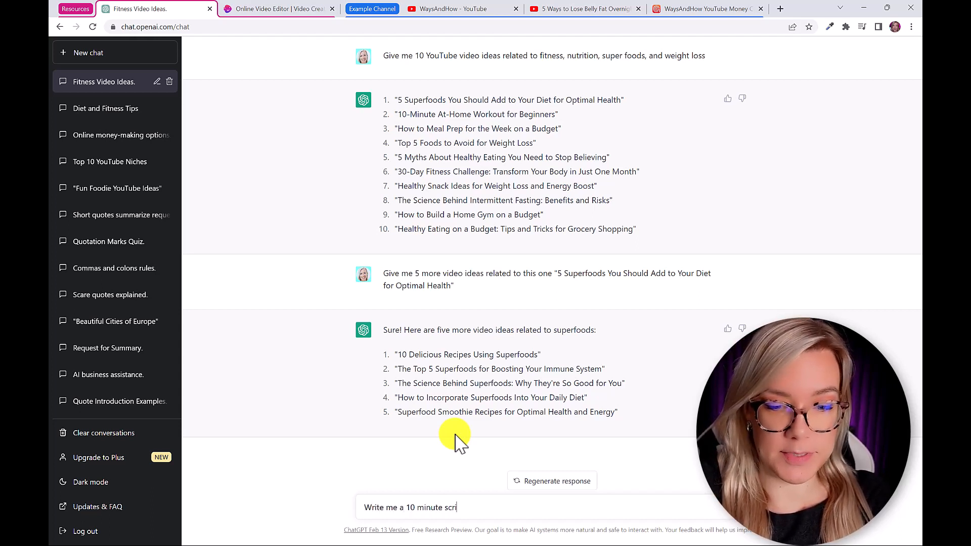
text(pt for YouTube based on idea)
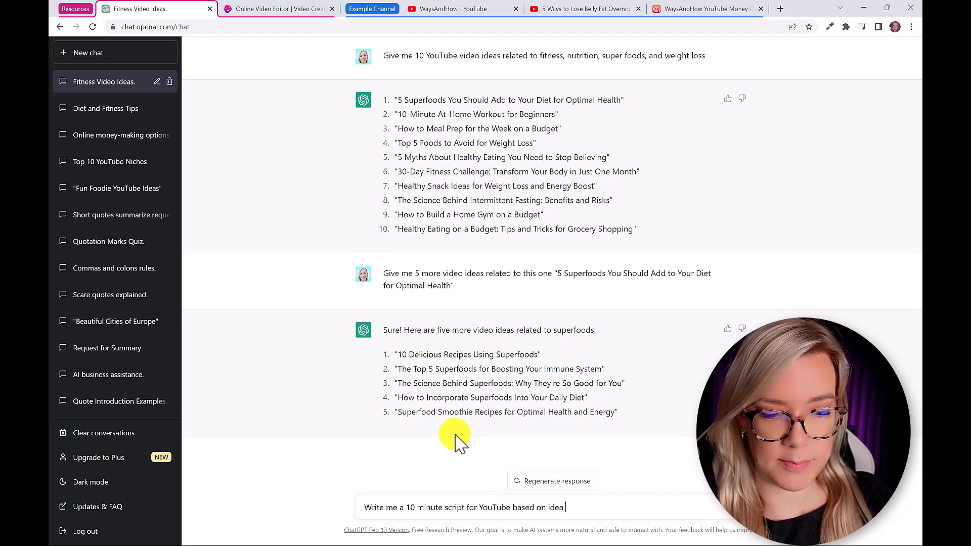
text( #2)
drag(602, 368, 398, 369)
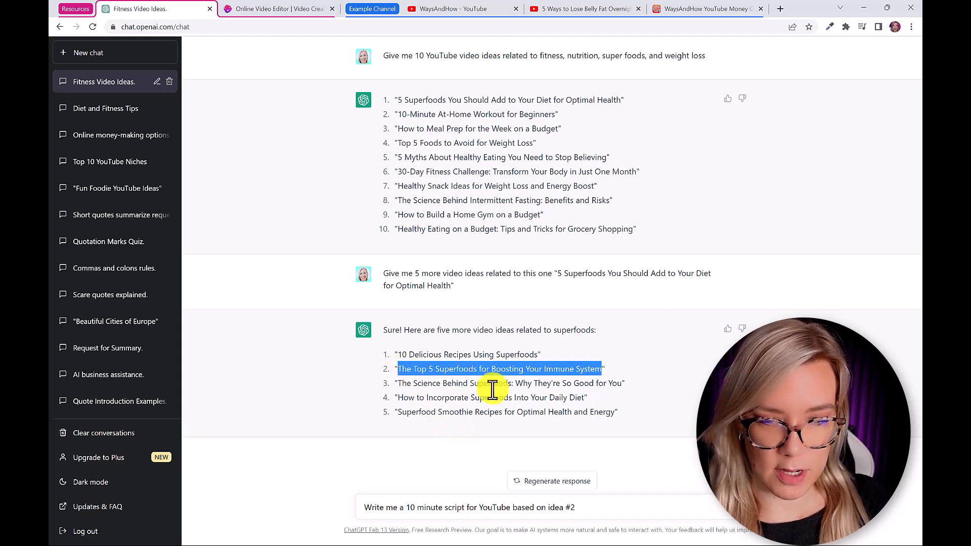
click(633, 503)
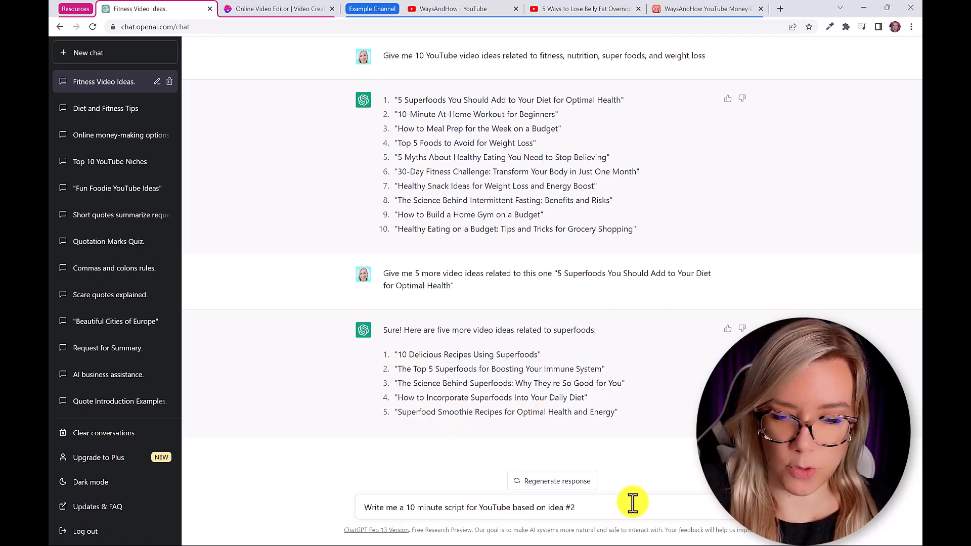
text(:)
key(ctrl+v)
text(. )
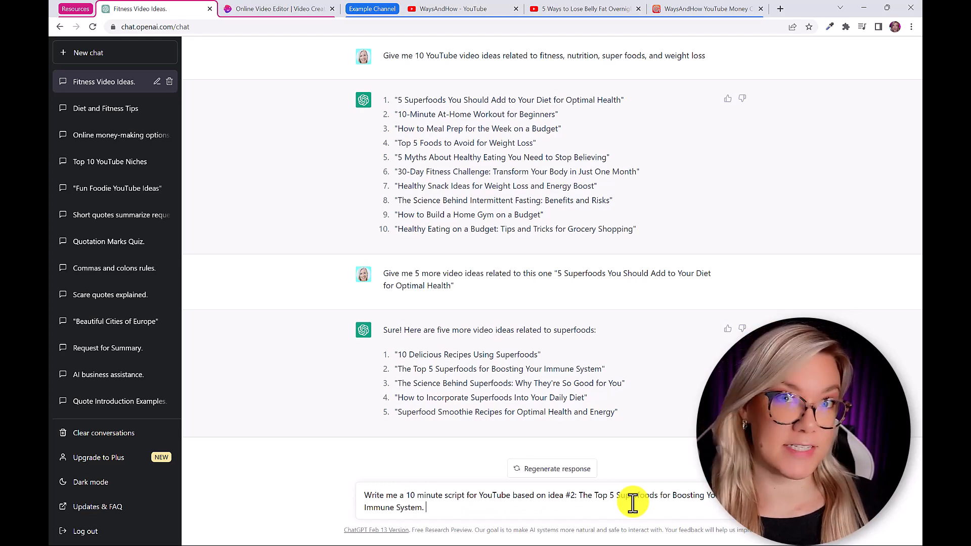
Extend the prompt to request interesting facts about each superfood and an entertaining, slightly funny tone.
text( Please )
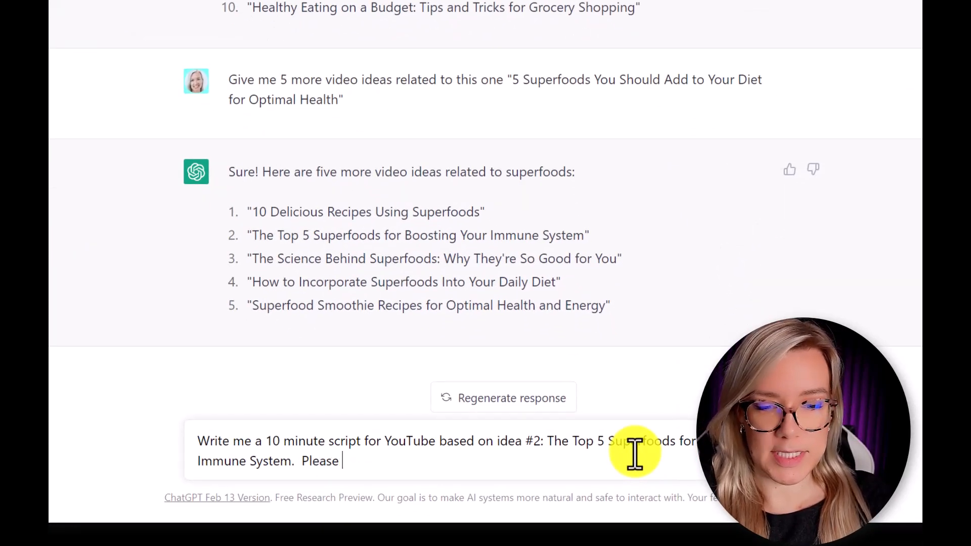
text(include interesting f)
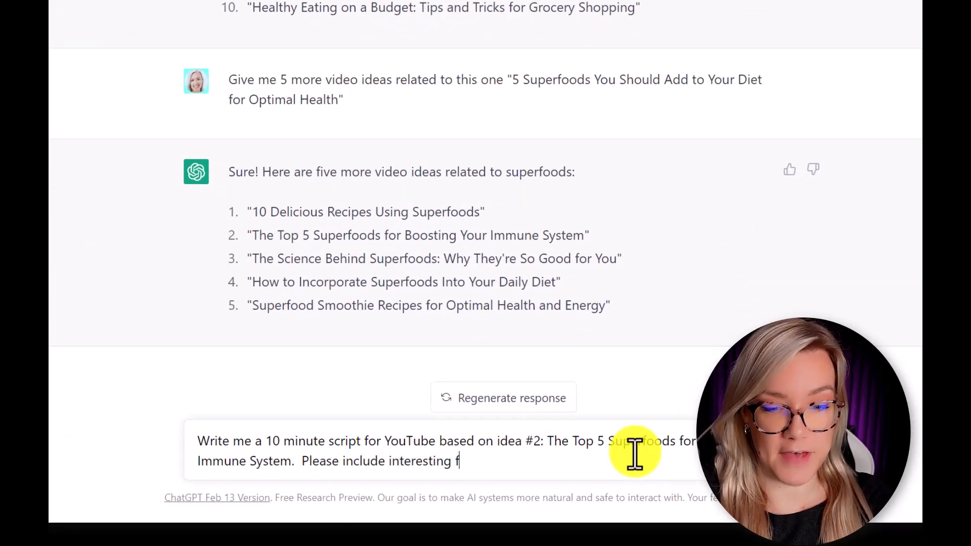
text(acts about each superfood, and write the script in an )
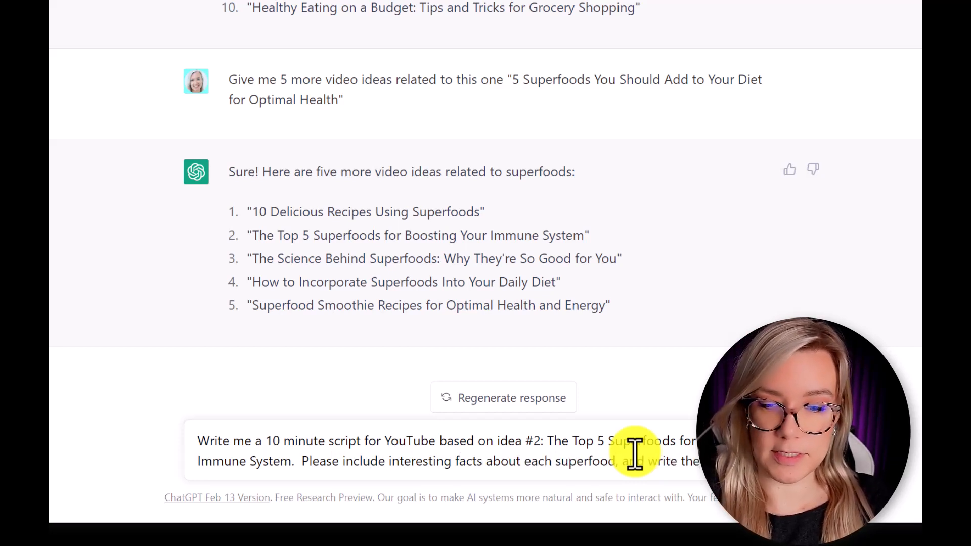
text(entertainin)
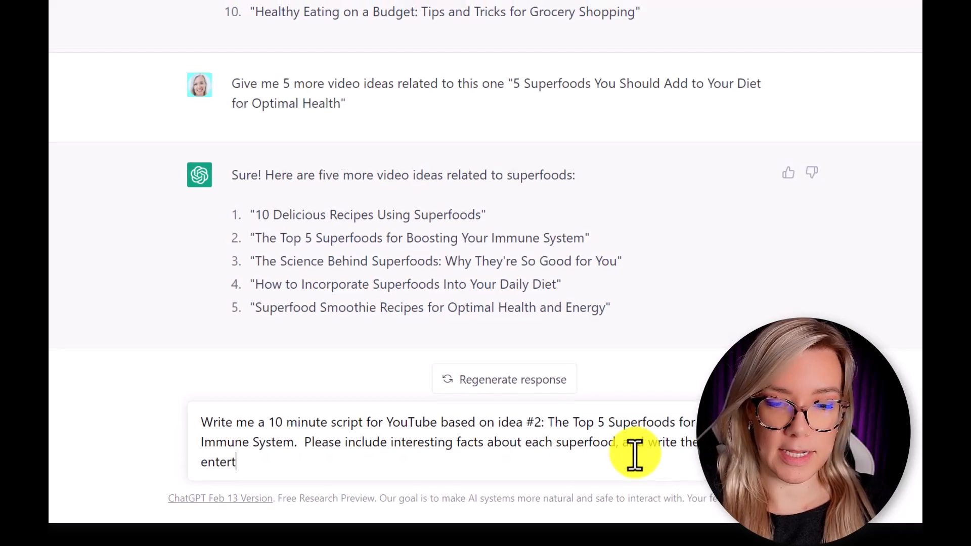
text(g, and slightly funny tone)
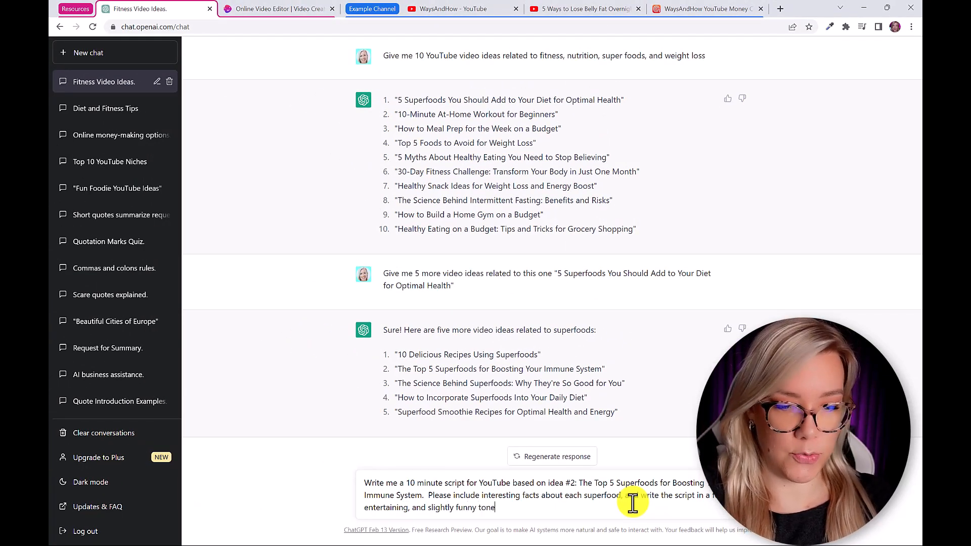
Add that the script must end with a closing asking people to subscribe to my youtube channel, and send the prompt.
text(. Make sure to end)
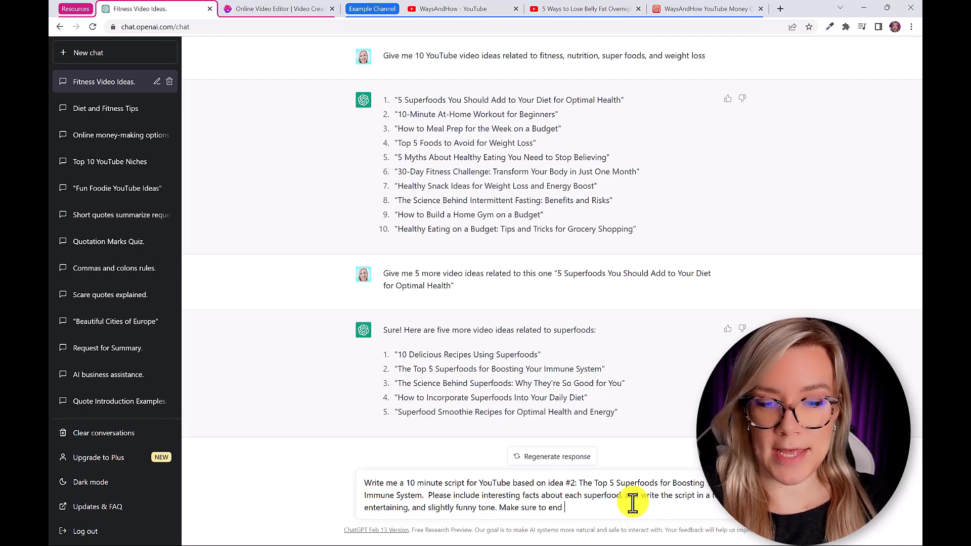
text( the script )
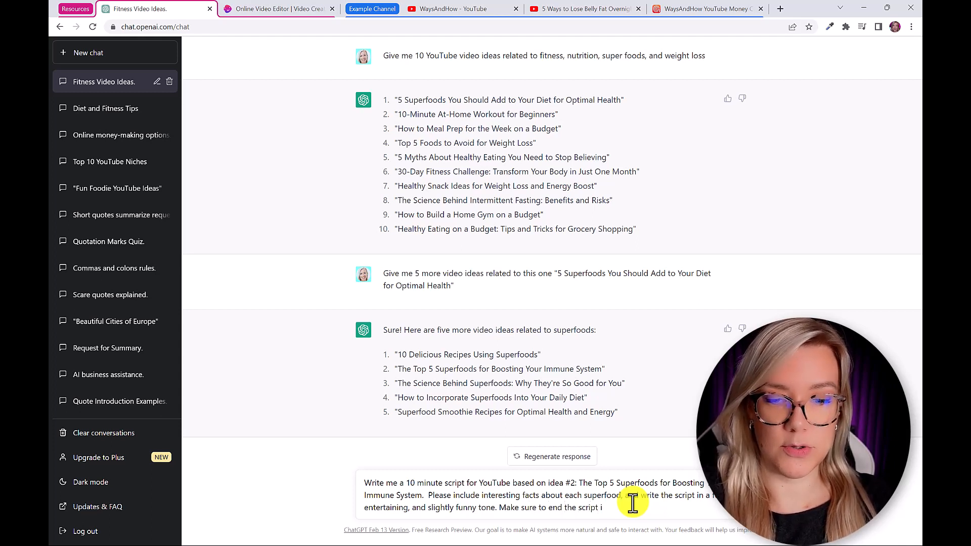
text(with a closing and)
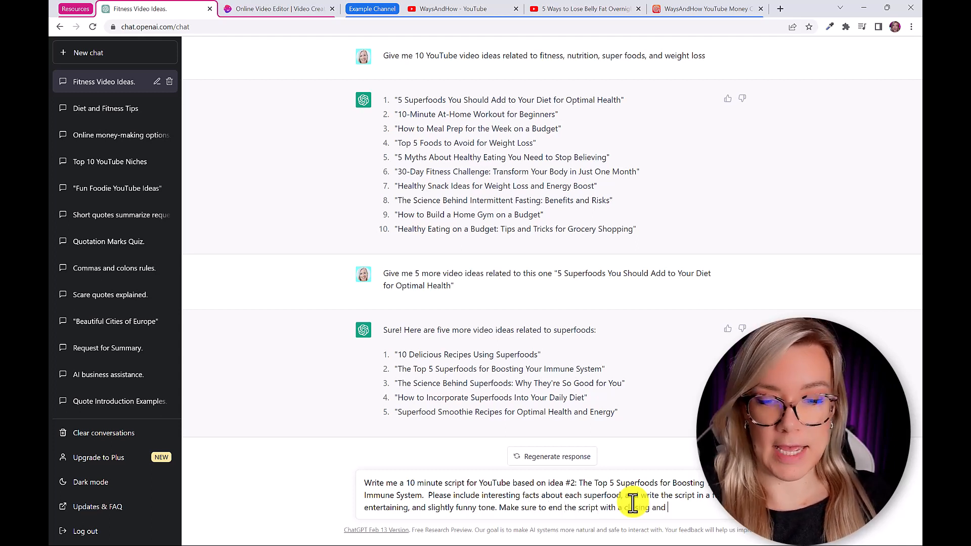
text( ask people to subsc)
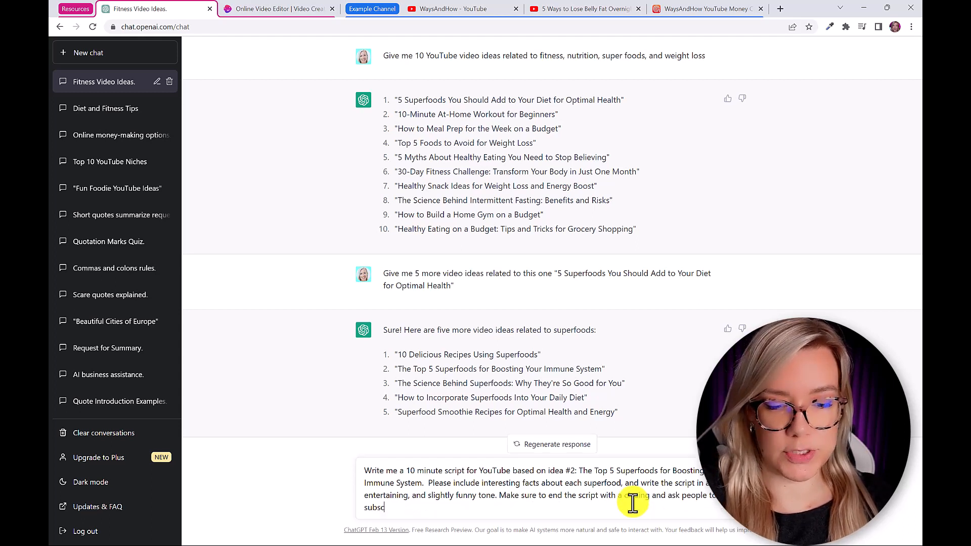
text(ribe to my youtube channel)
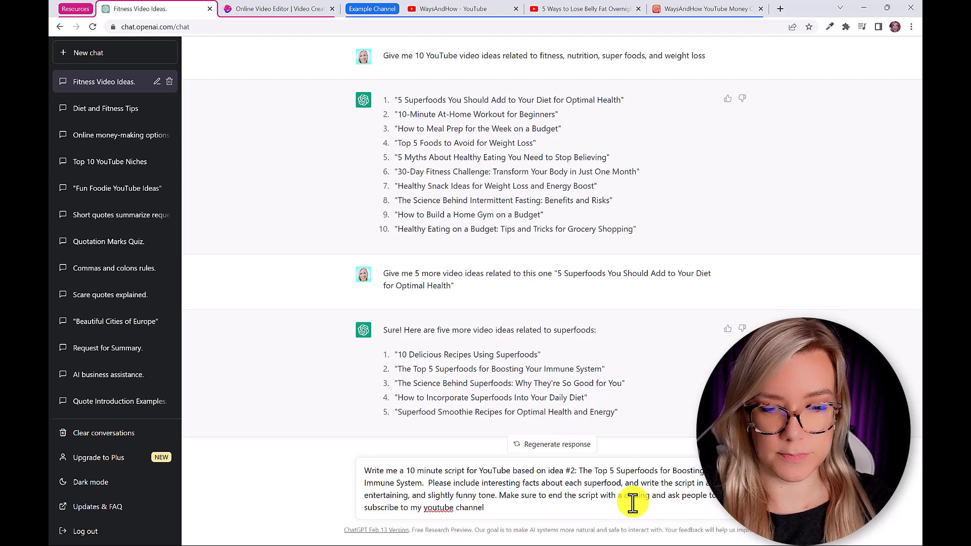
key(Return)
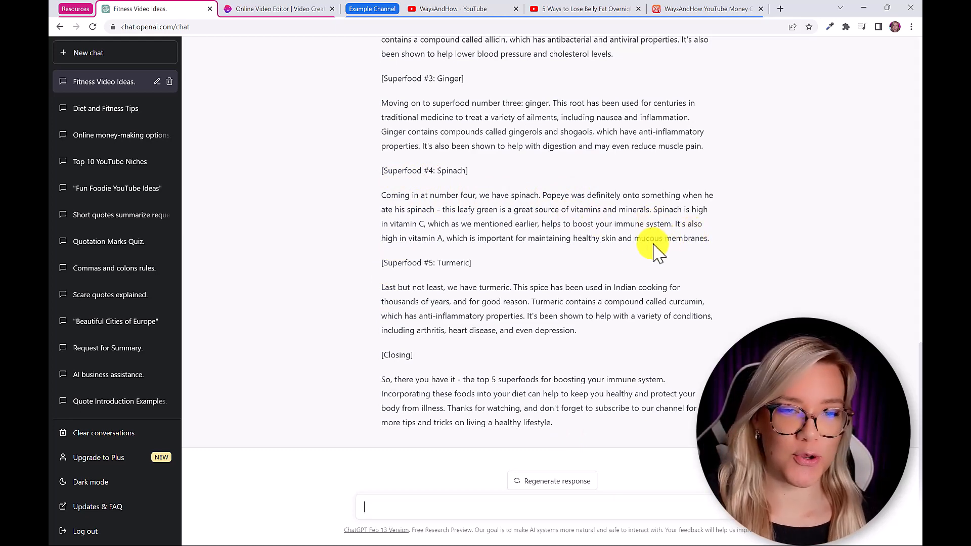
Review the generated superfoods script from its introduction down to its closing.
scroll(552, 323, up, 5)
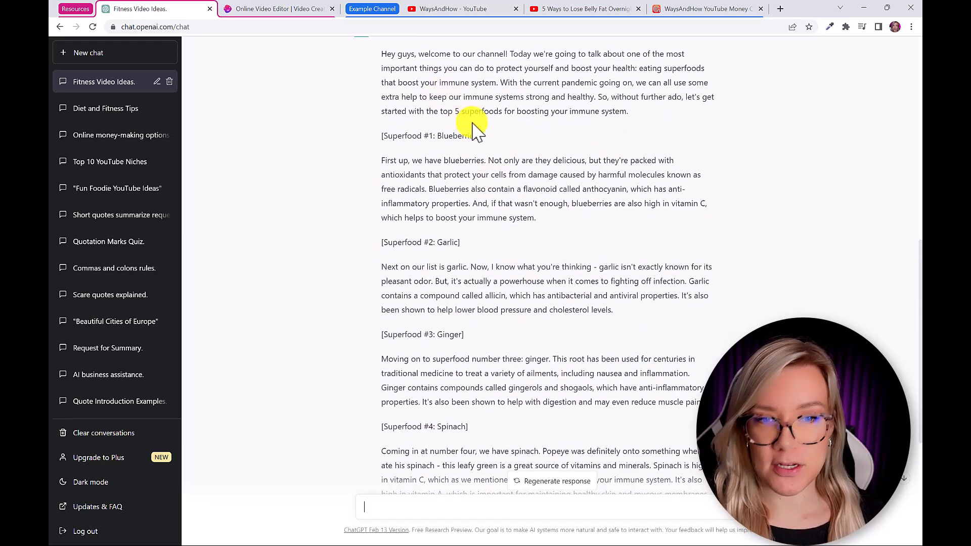
scroll(475, 129, down, 5)
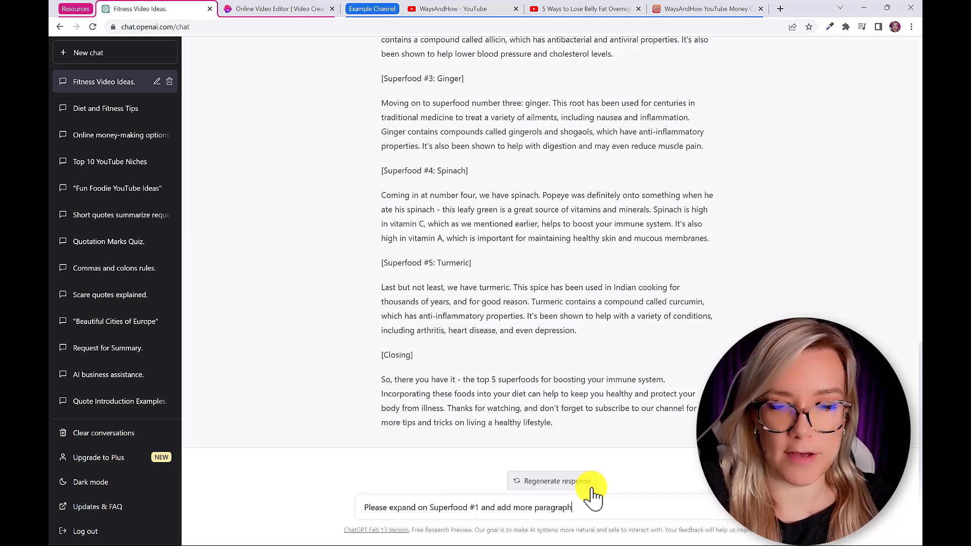
Send the prompt "Please expand on Superfood #1 and add more paragraphs" and compare the reply with the original blueberries section.
text(s)
key(Return)
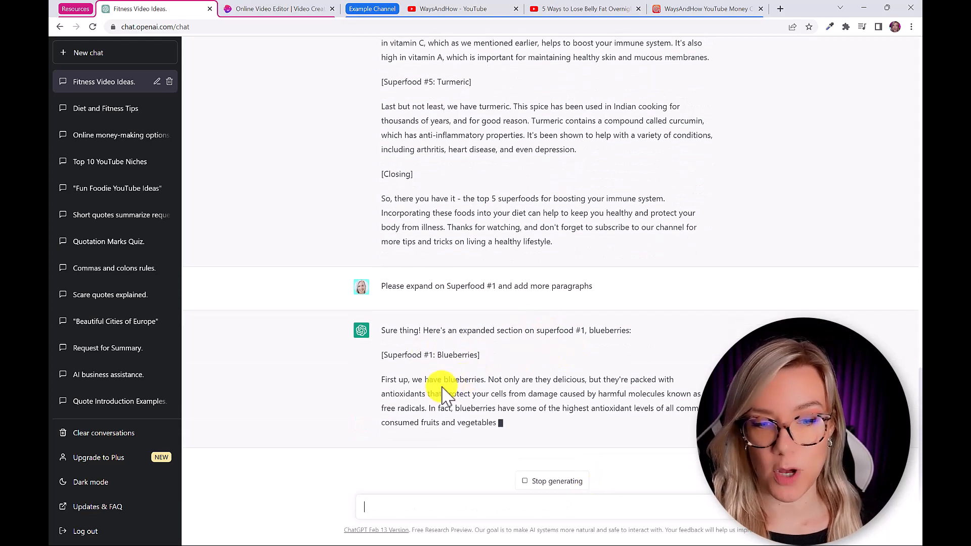
scroll(462, 260, up, 8)
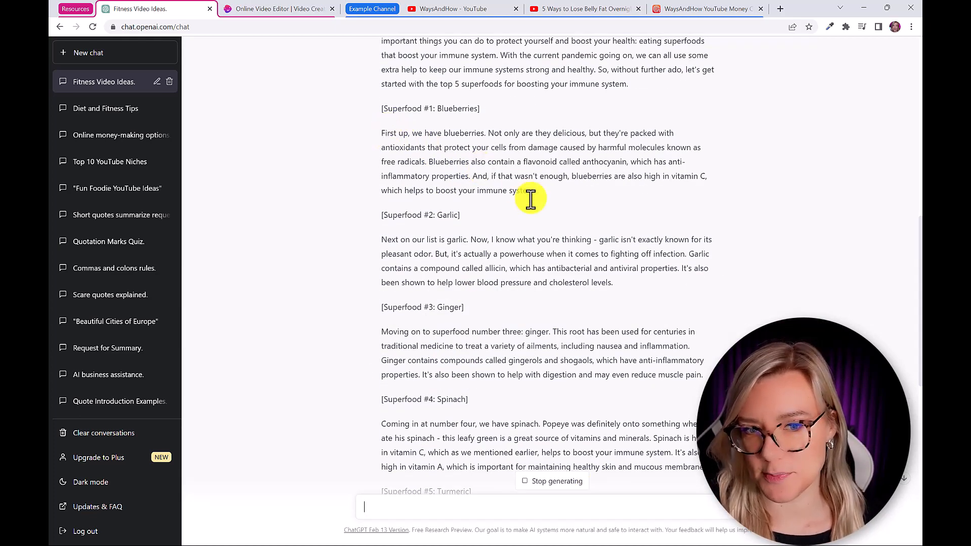
scroll(535, 228, down, 8)
scroll(540, 364, down, 2)
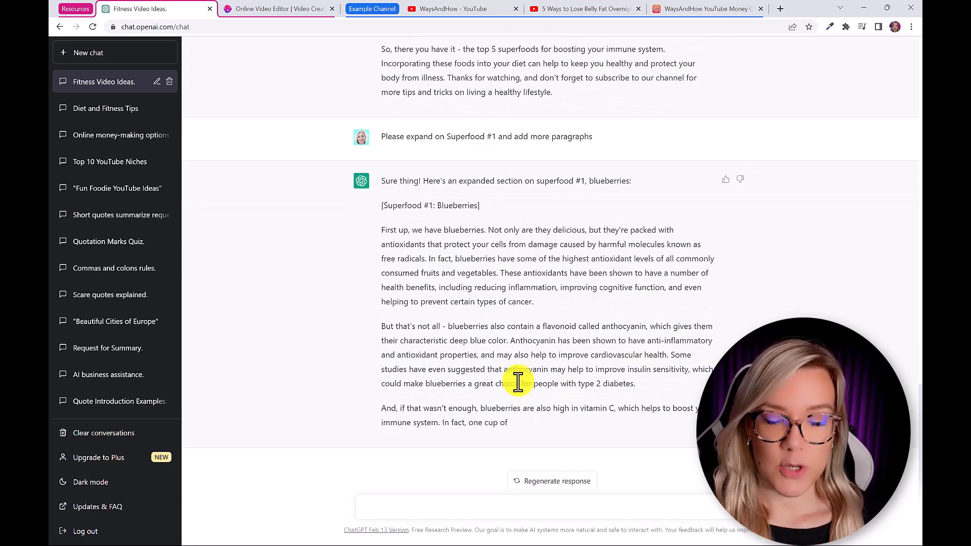
Copy the original superfoods script from its closing paragraph up to the "Hey guys, welcome to our channel!" opening.
scroll(516, 385, up, 2)
drag(556, 199, 381, 188)
scroll(494, 189, up, 6)
scroll(398, 195, up, 6)
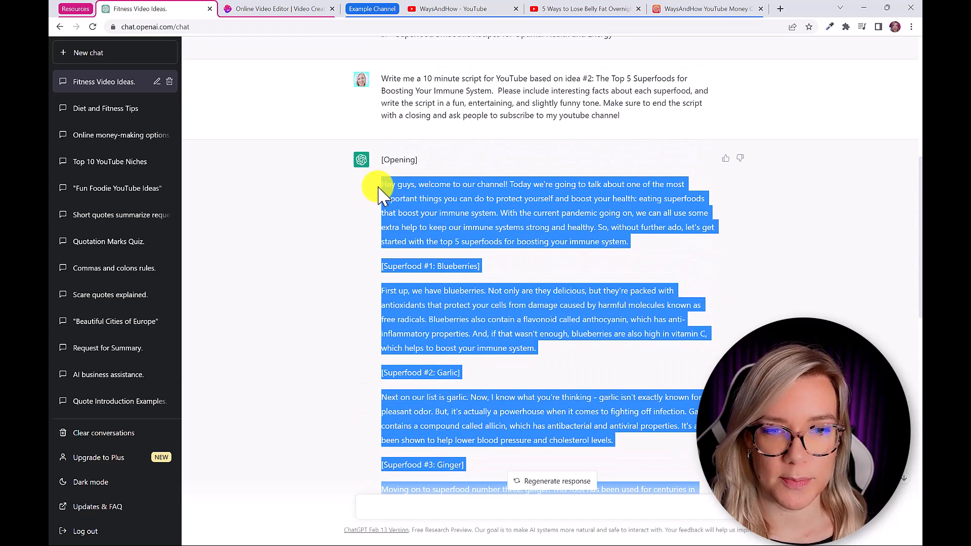
right_click(412, 191)
click(425, 195)
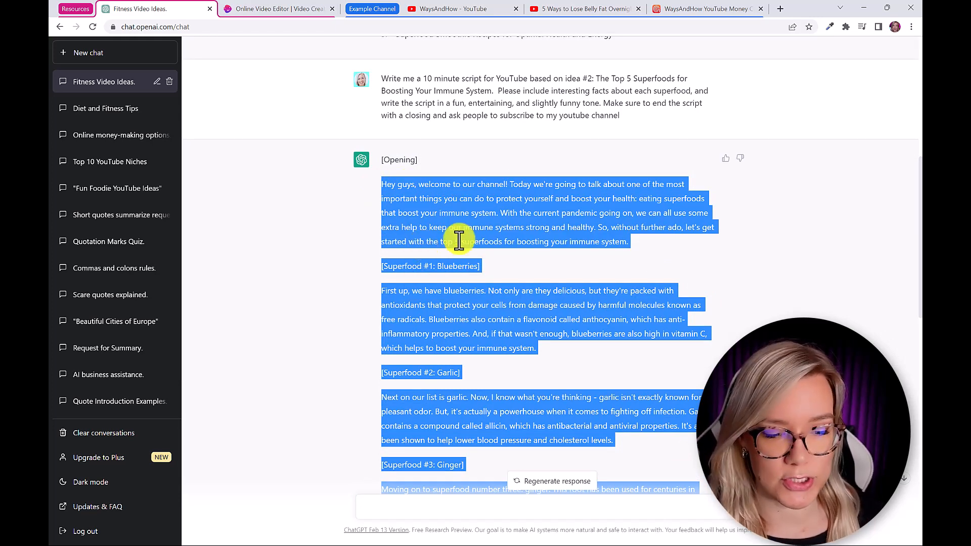
Switch to the blank Word document, paste the copied script, check it from the start, and return to the browser.
key(alt+Tab)
right_click(595, 248)
click(646, 320)
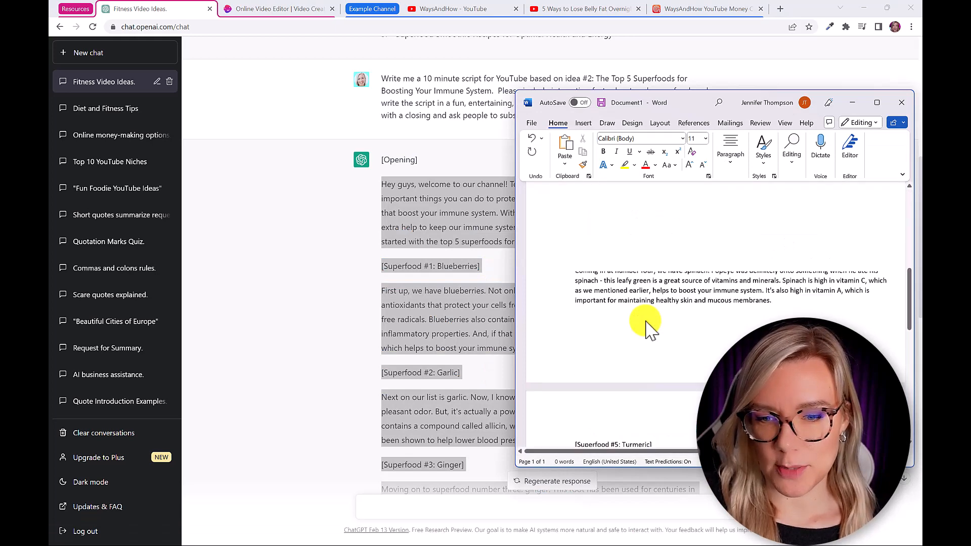
scroll(645, 325, up, 15)
scroll(789, 315, up, 3)
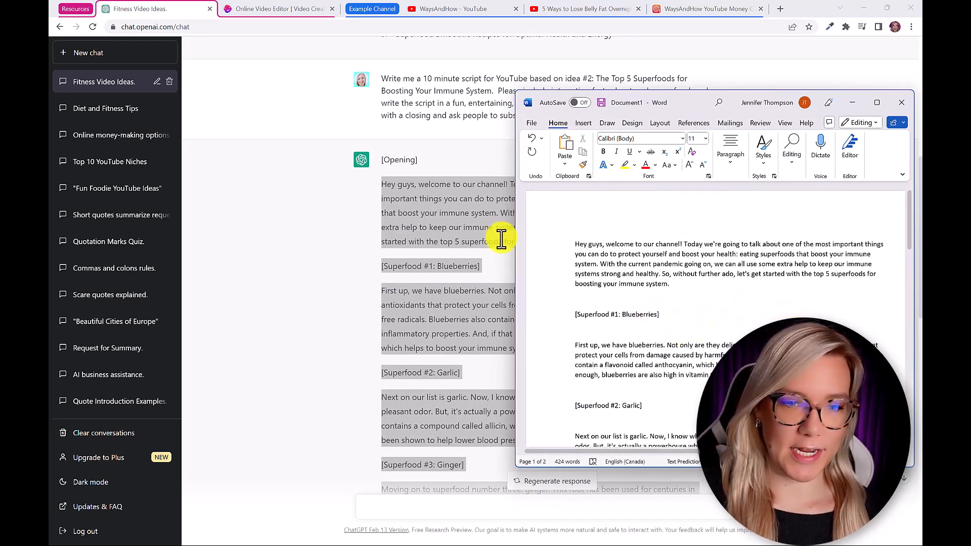
click(505, 261)
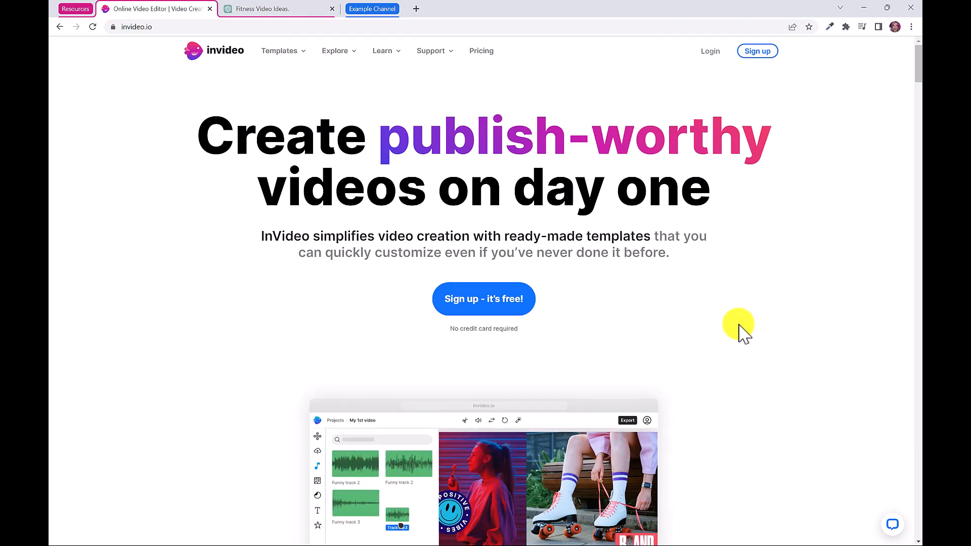
Browse InVideo's home page and its YouTube template gallery to examine the available video designs.
scroll(738, 331, down, 5)
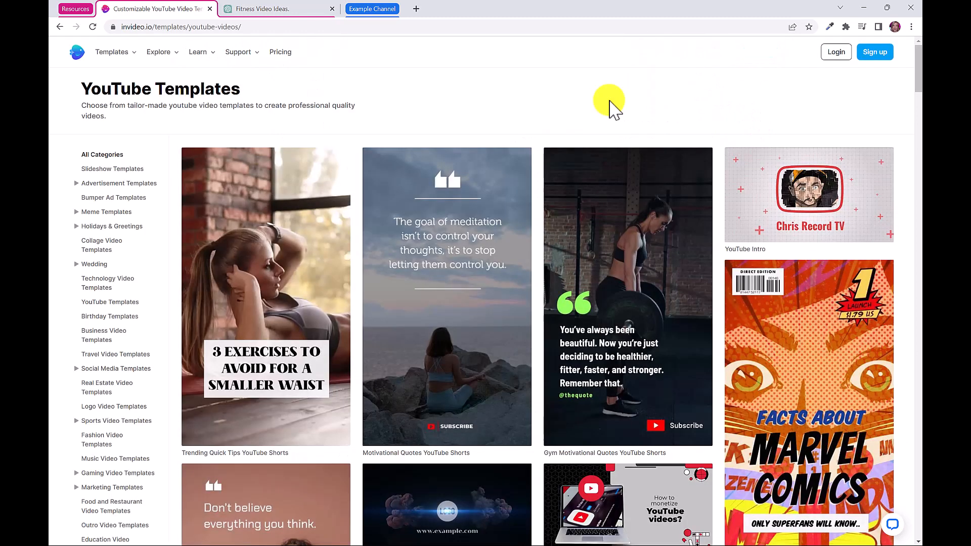
scroll(604, 104, down, 15)
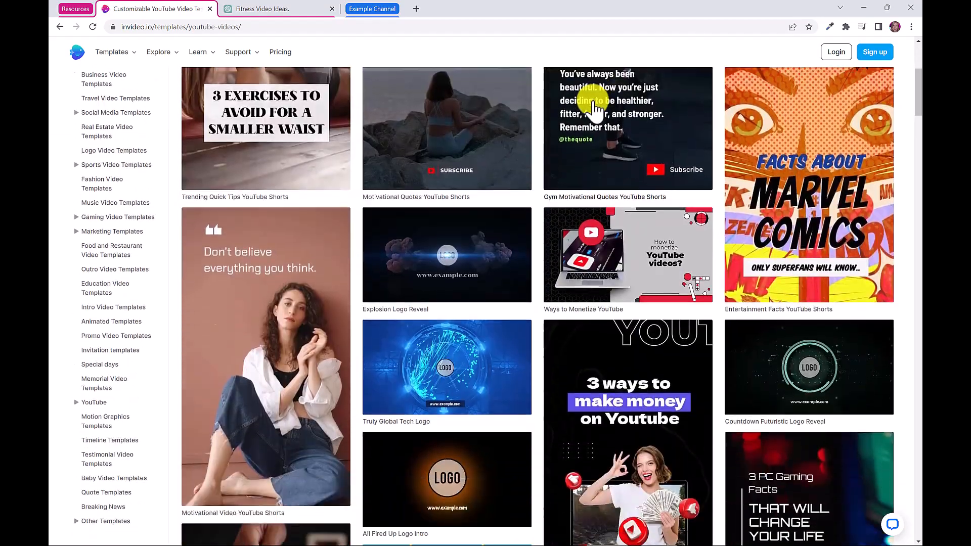
scroll(592, 117, down, 15)
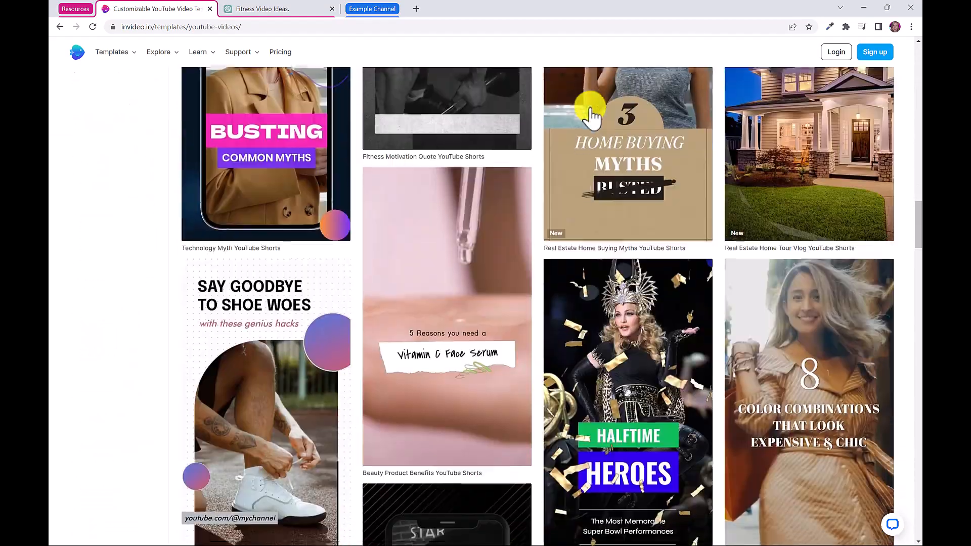
scroll(592, 116, down, 15)
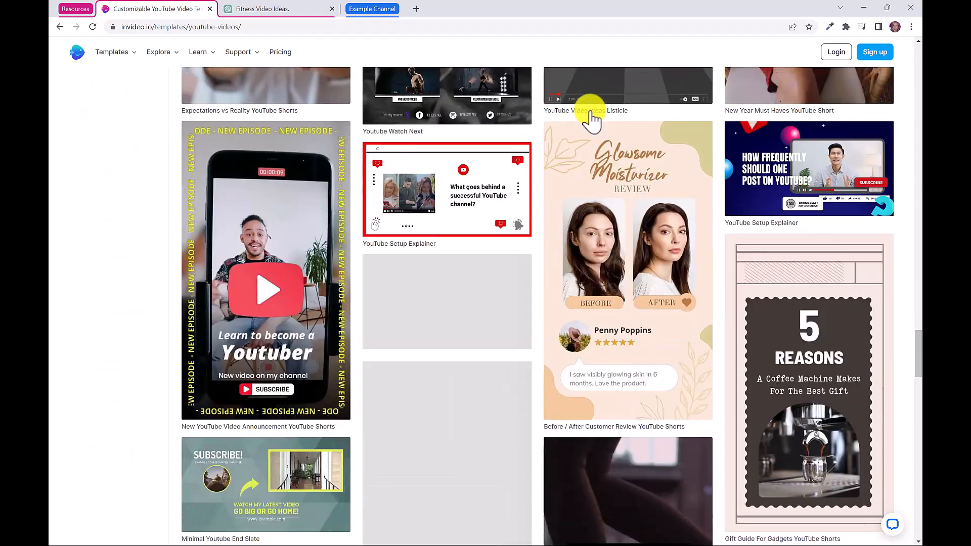
scroll(597, 122, down, 8)
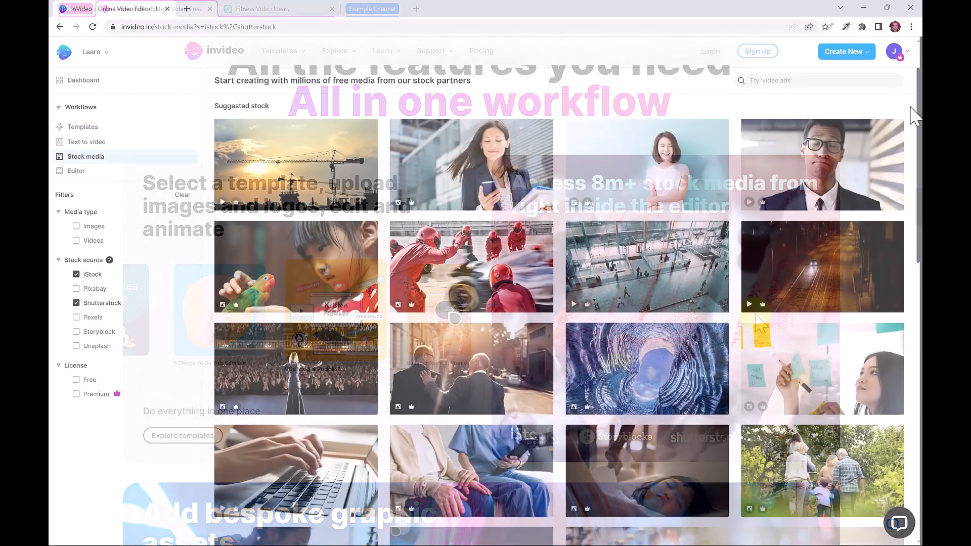
Browse the suggested iStock and Shutterstock items in InVideo's stock media library.
scroll(913, 109, down, 8)
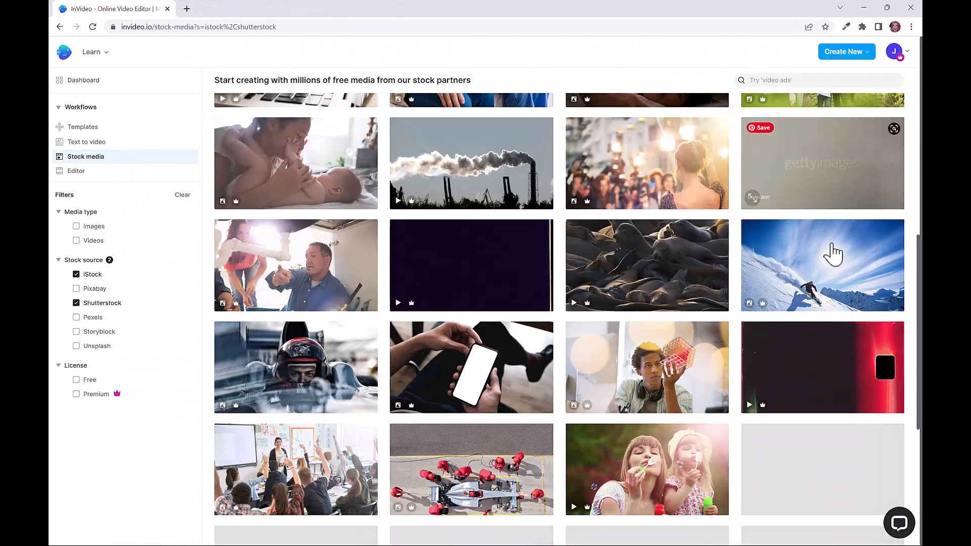
scroll(834, 252, down, 10)
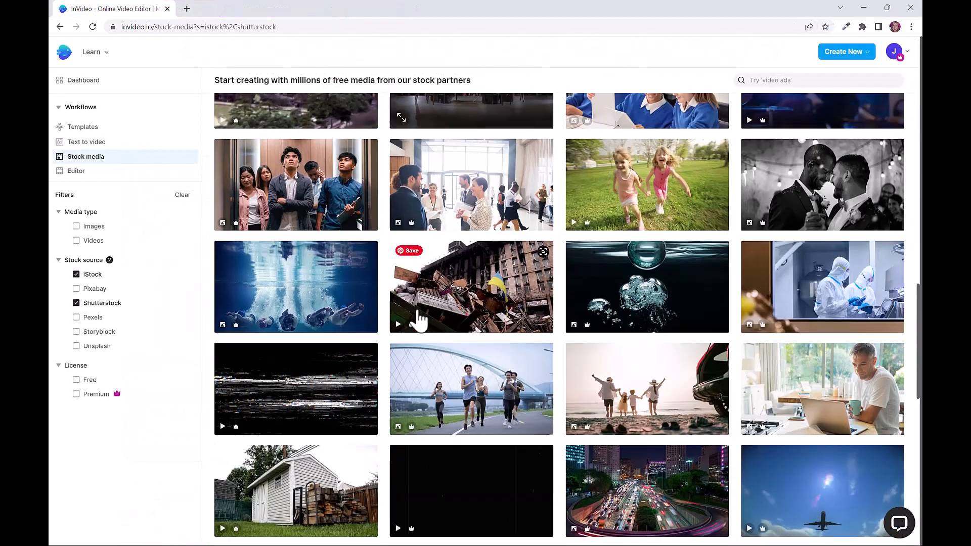
scroll(446, 377, down, 10)
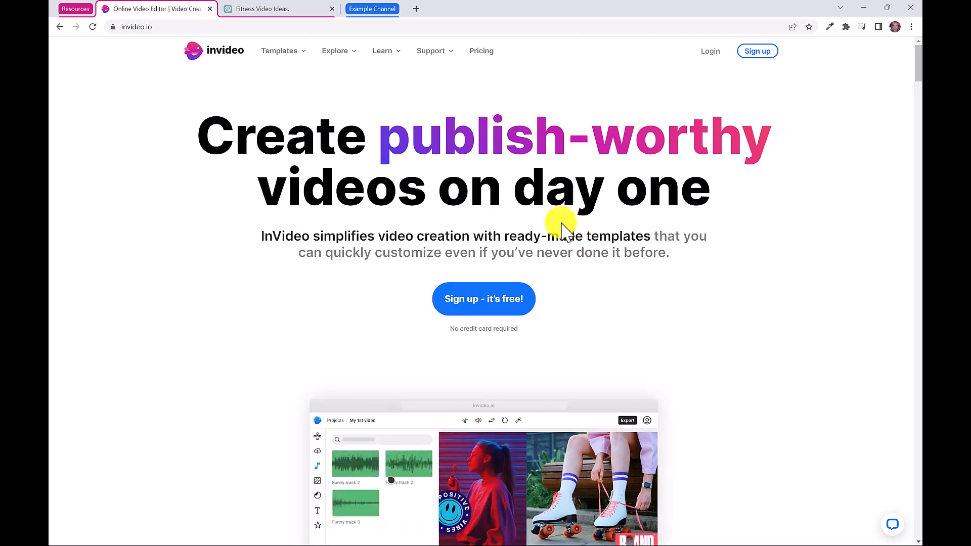
Compare InVideo's monthly and yearly plan prices and get started with the Free plan.
click(479, 50)
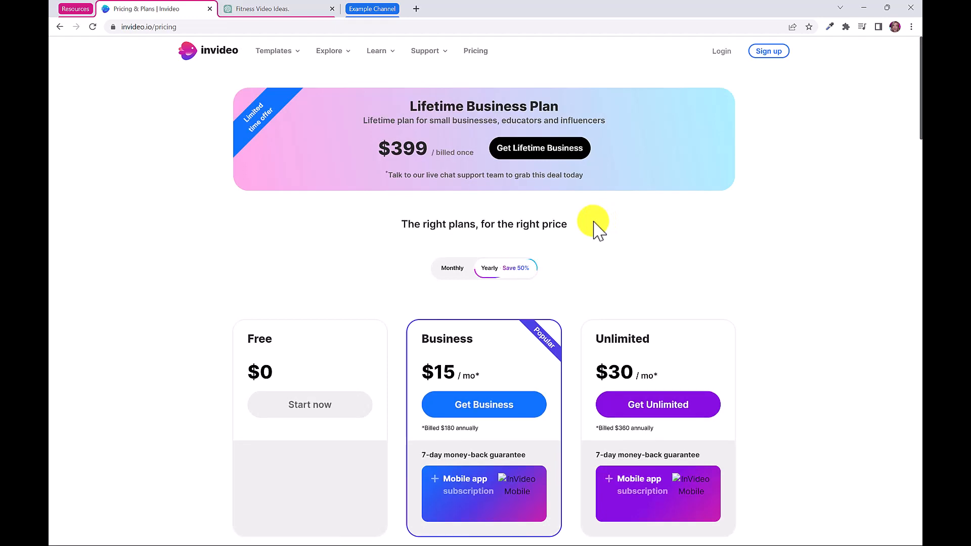
scroll(597, 231, down, 3)
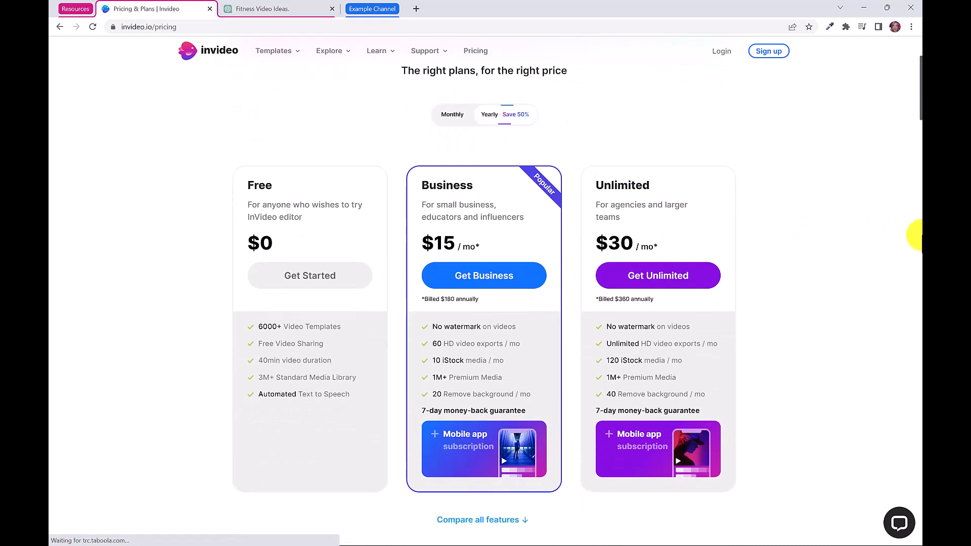
click(453, 117)
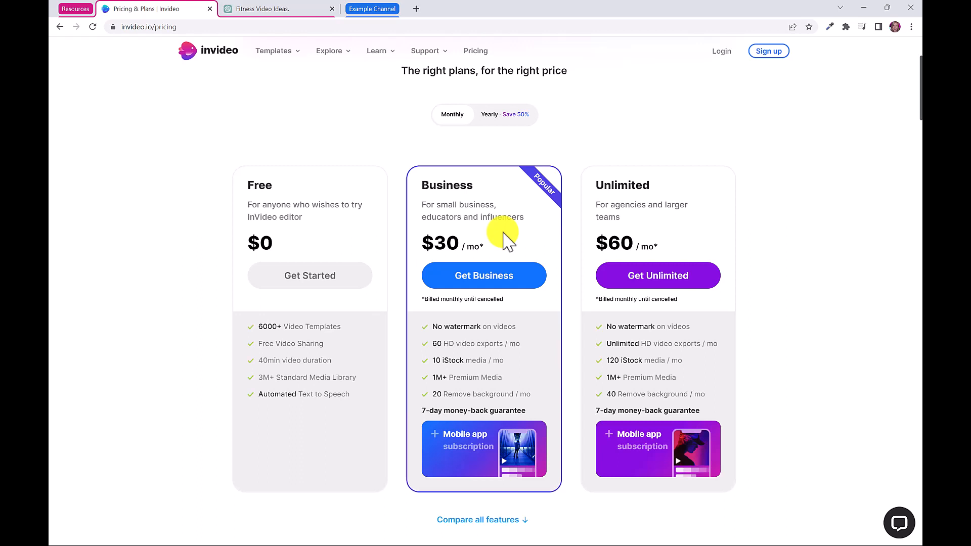
click(491, 116)
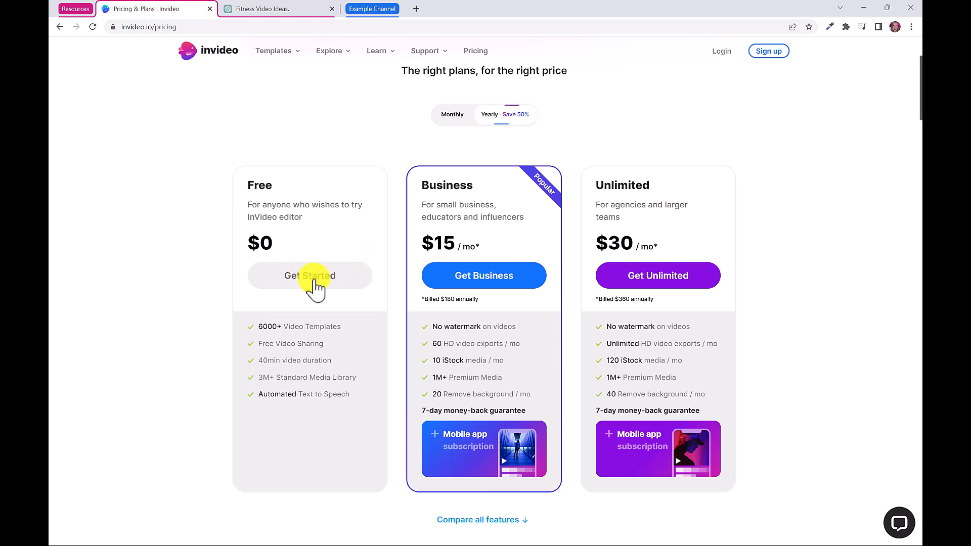
click(312, 283)
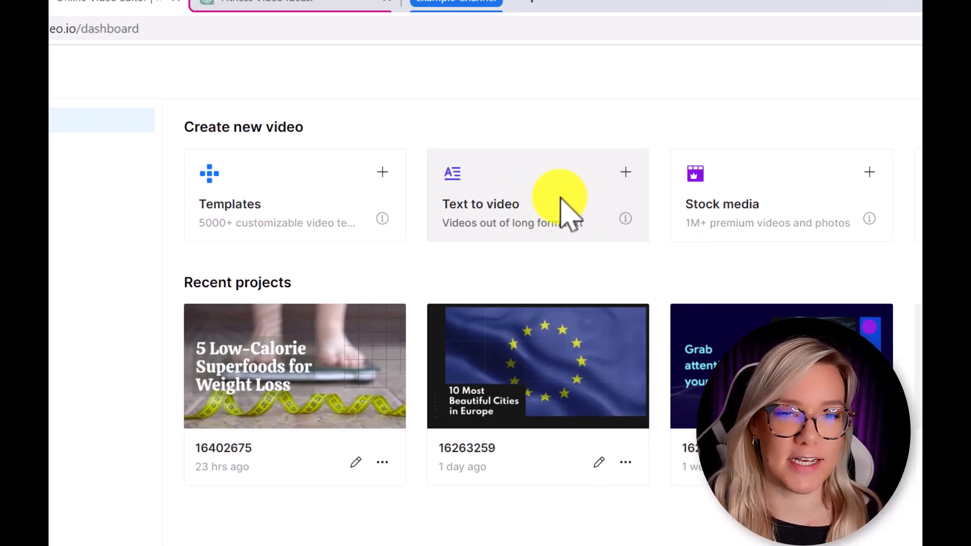
Start a text-to-video project using the Self Care Products Promo template.
click(561, 212)
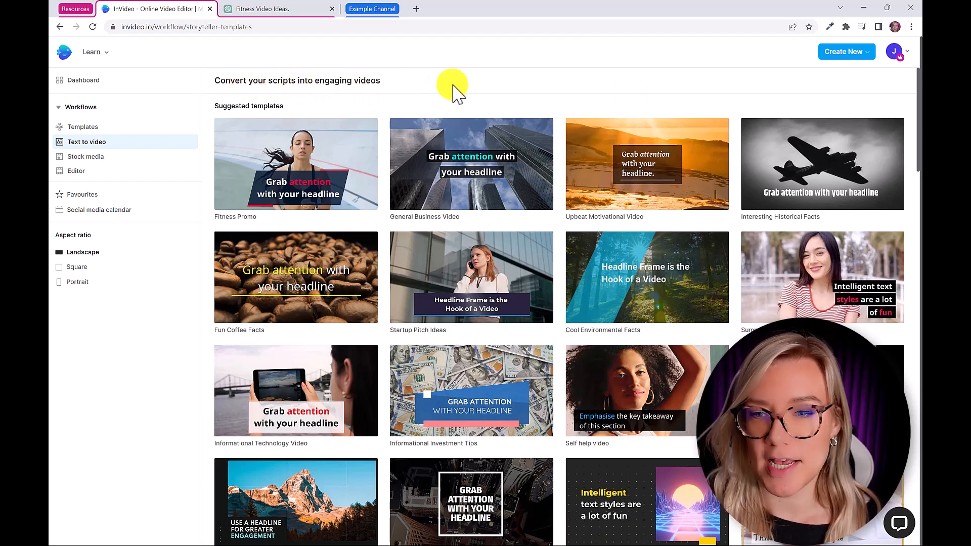
mouse_move(632, 193)
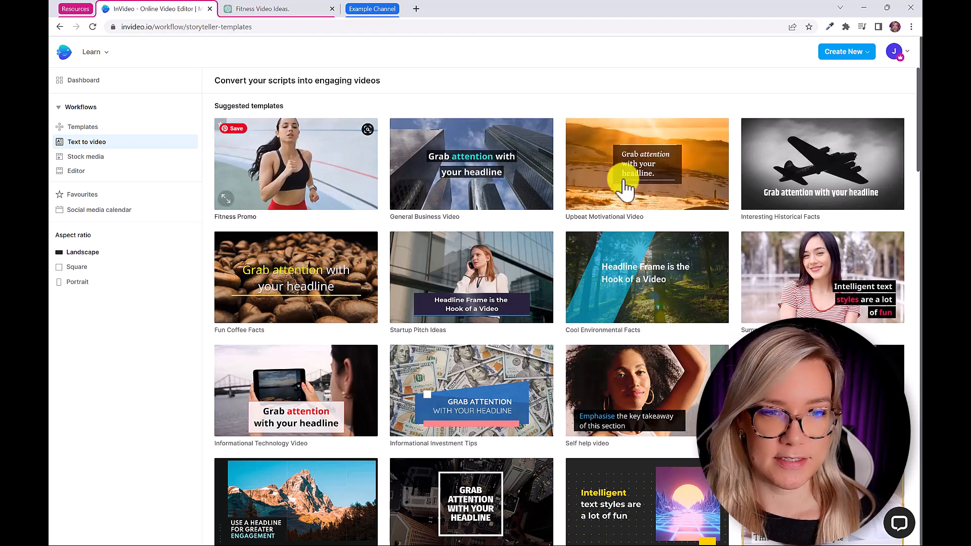
scroll(625, 190, down, 1)
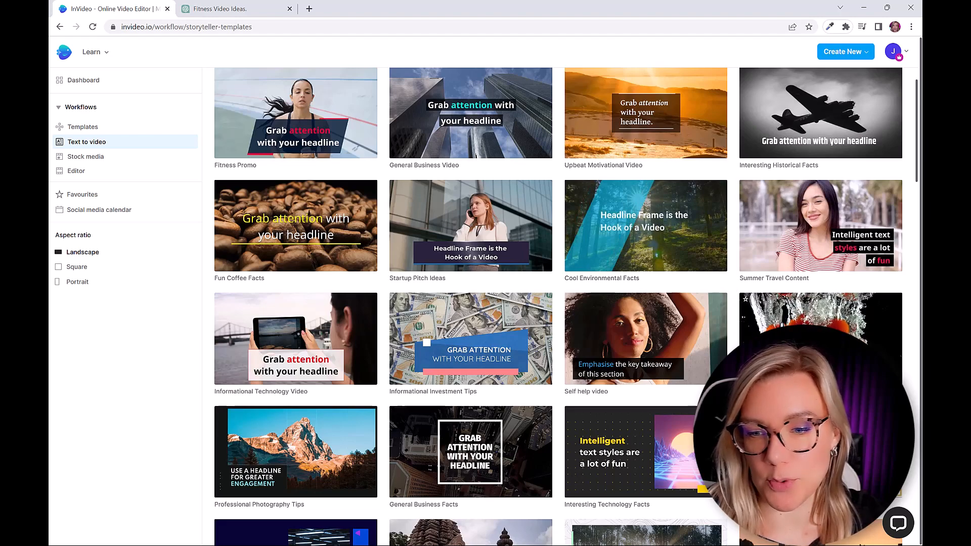
scroll(638, 394, down, 14)
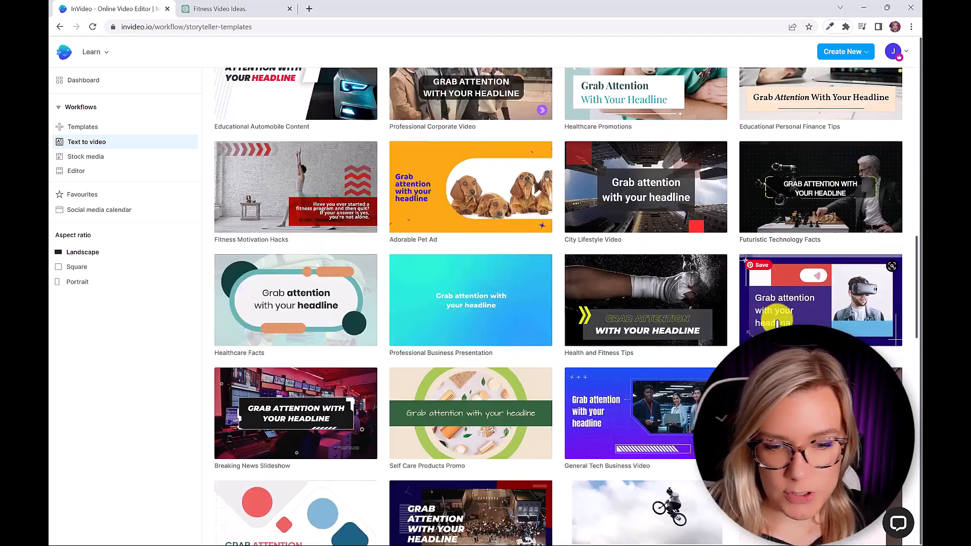
click(491, 439)
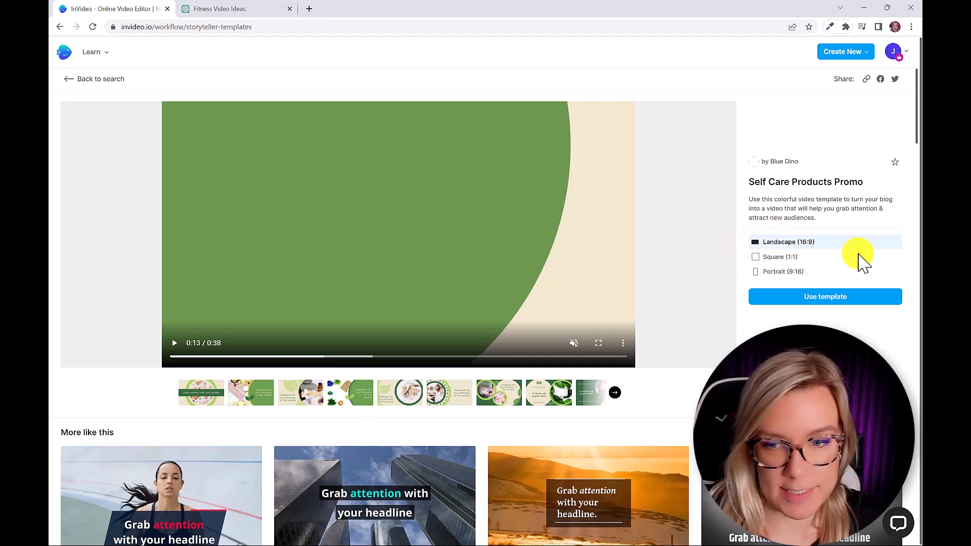
click(814, 299)
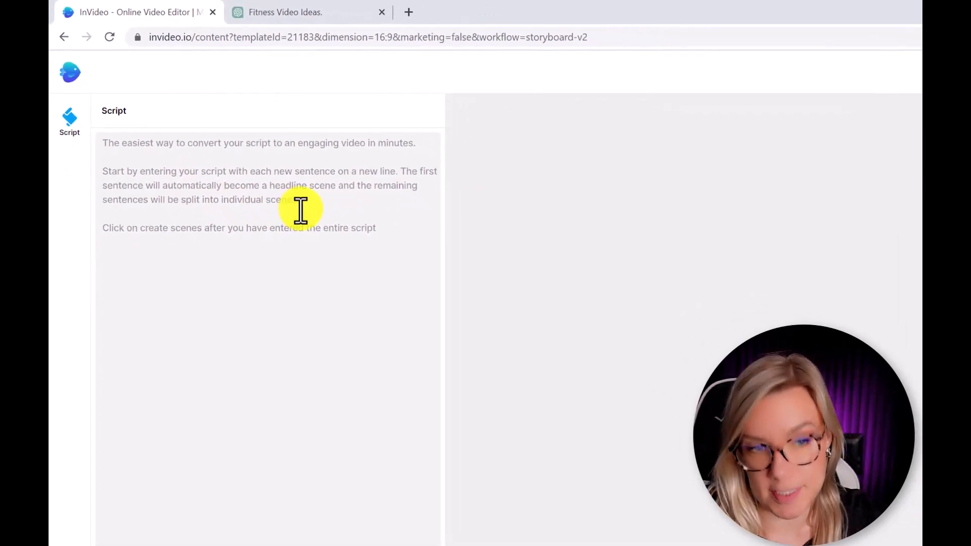
Paste "The Top 5 Superfoods for Boosting Your Immune System" into the script as the headline.
click(123, 151)
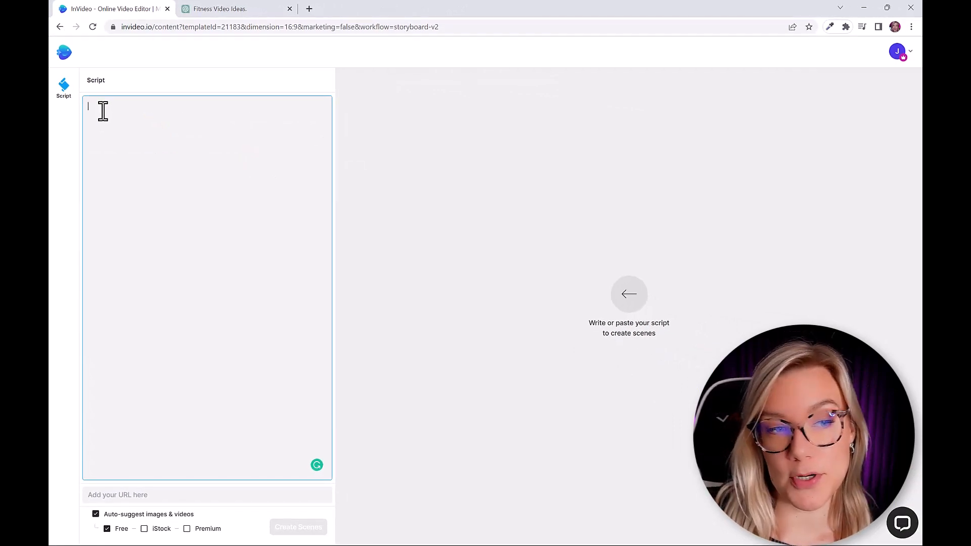
right_click(103, 111)
click(138, 191)
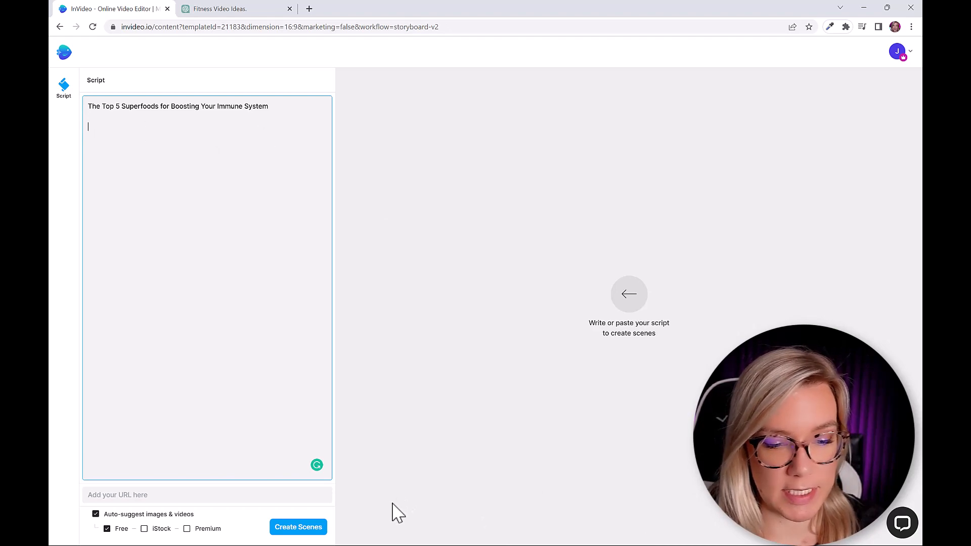
Copy the first two blueberries sentences, through "free radicals", from the Word script document and paste them below the headline in InVideo's script.
key(super)
key(alt+Tab)
drag(606, 46, 659, 59)
click(668, 80)
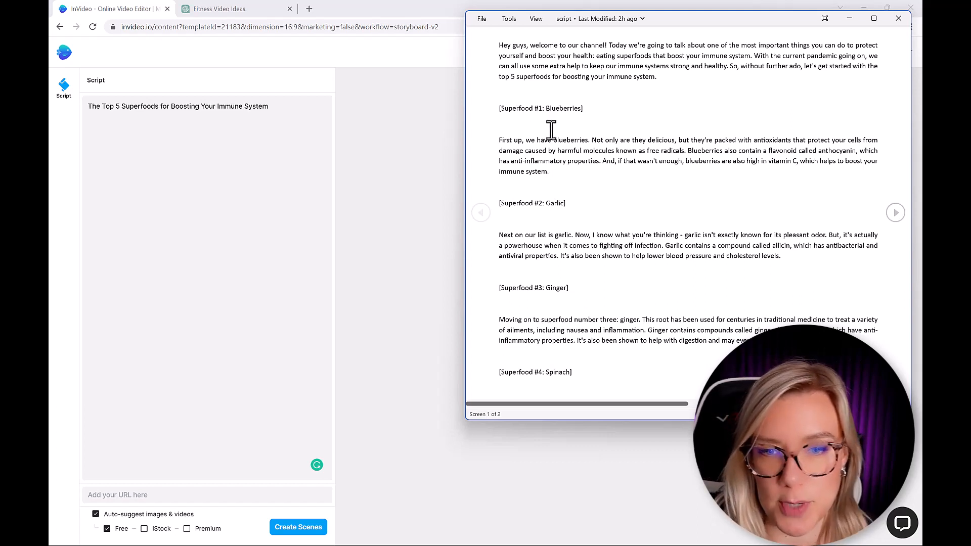
drag(500, 141, 684, 151)
key(ctrl+c)
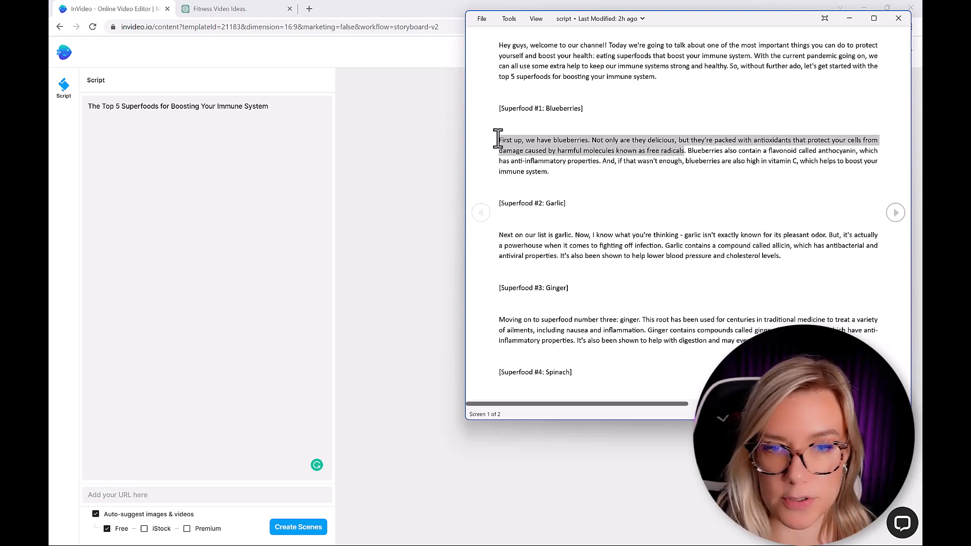
click(247, 143)
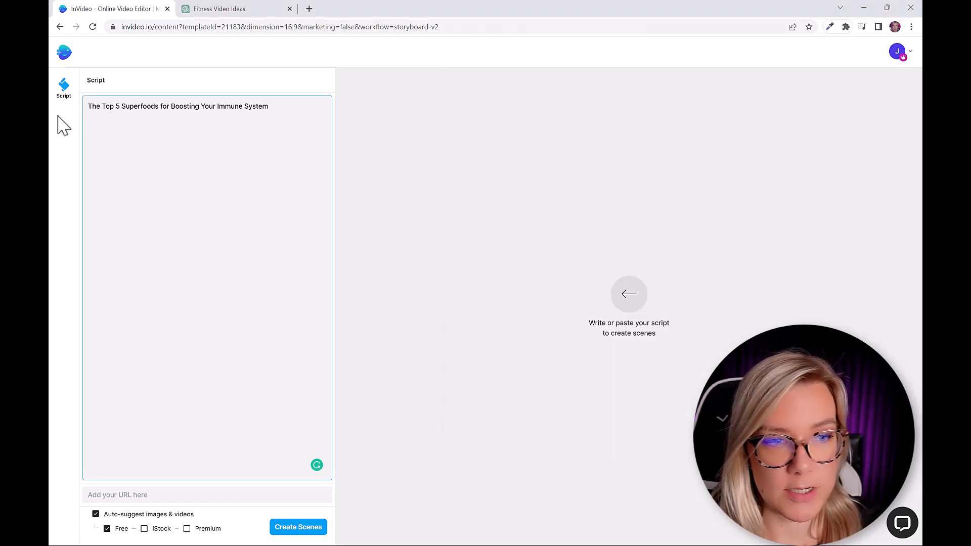
key(ctrl+v)
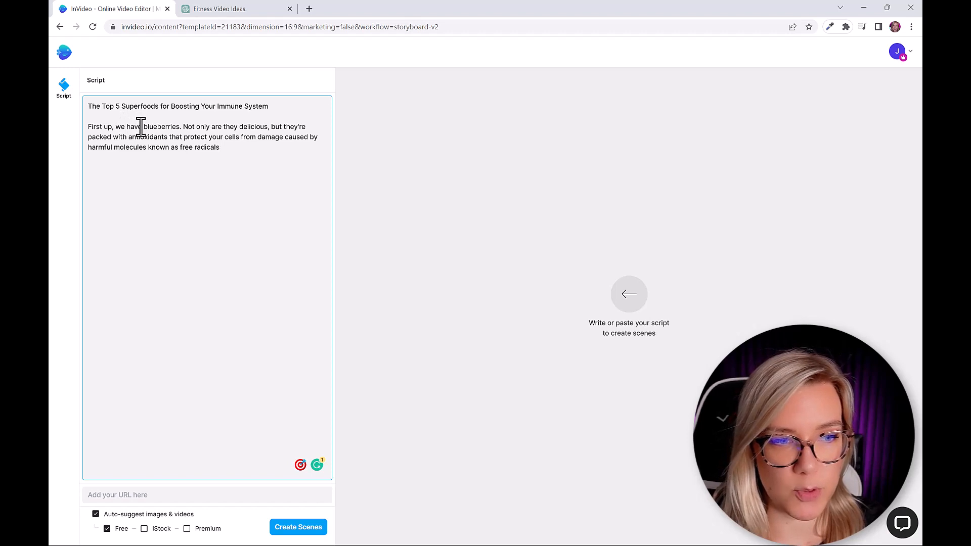
Replace "First up, we have" in the blueberries paragraph with "Our first top superfood is".
drag(141, 126, 84, 130)
text(Our first t)
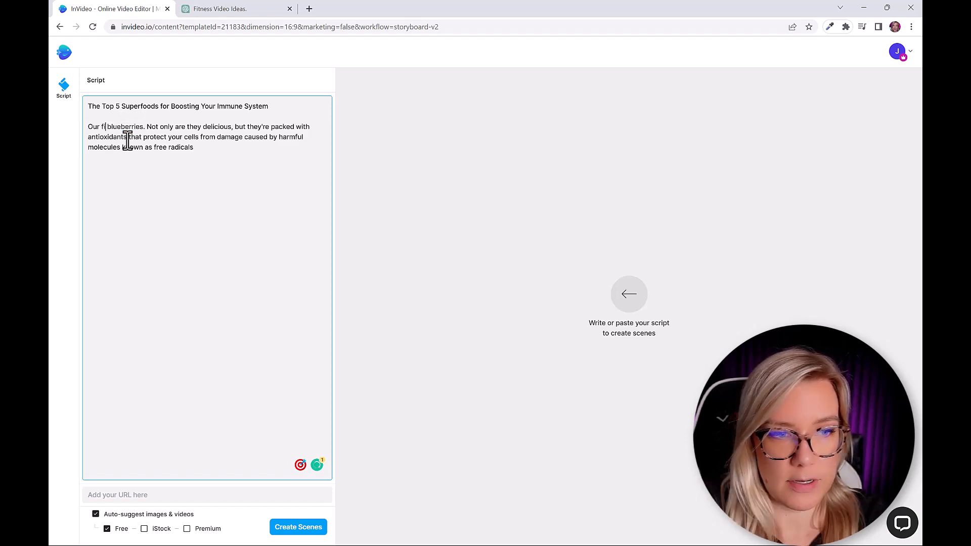
text(op superfoo)
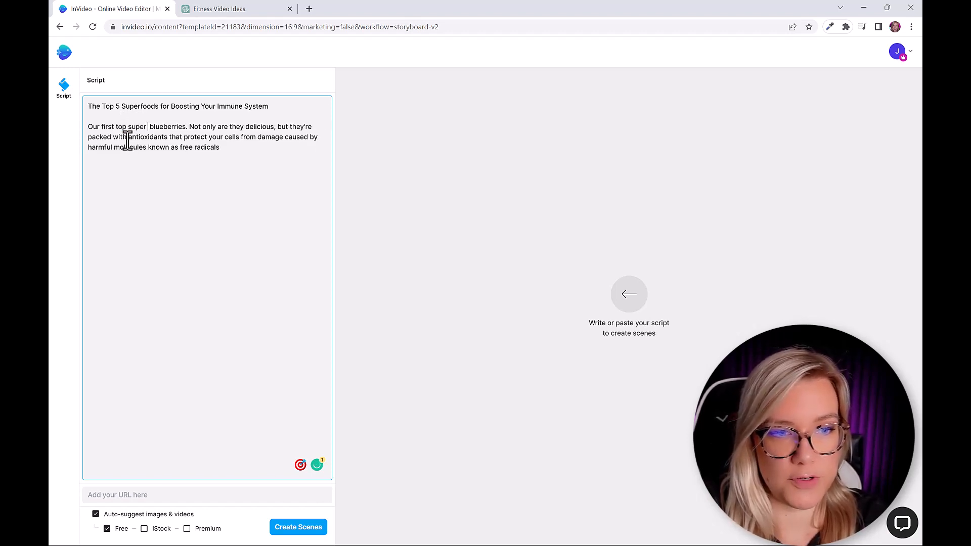
text(d is)
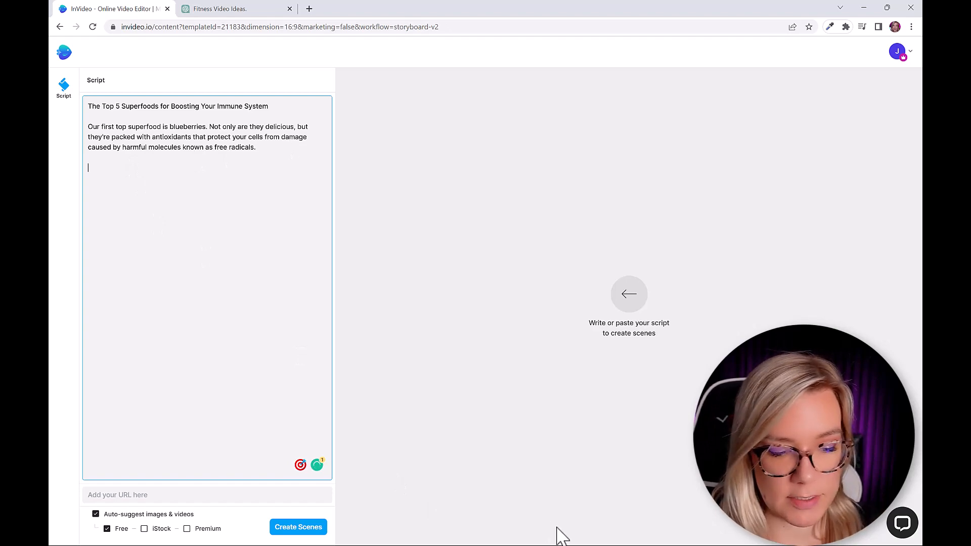
Complete the script with paragraphs on garlic, ginger, spinach and turmeric, and create the scenes with Free, iStock and Premium media suggestions enabled.
text(The second top superfood is garlic.)
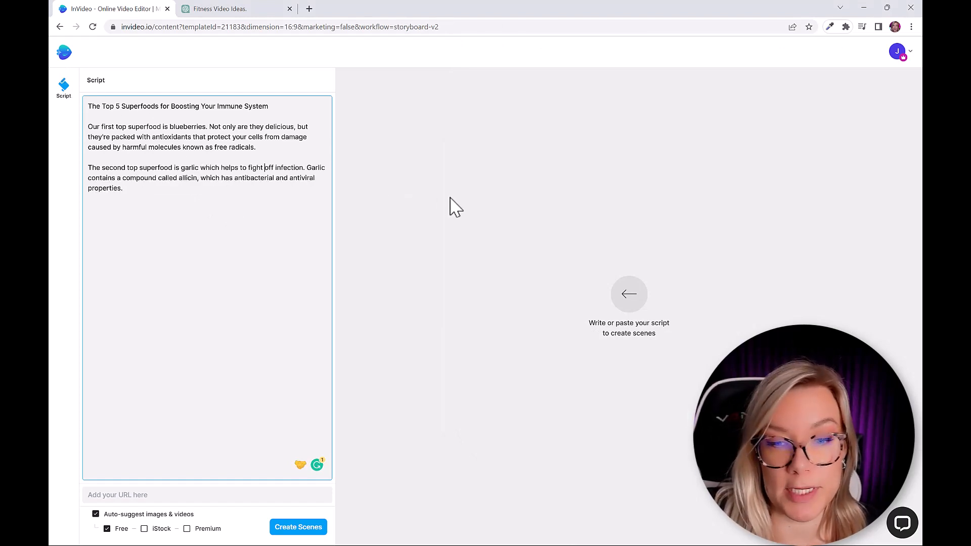
click(194, 191)
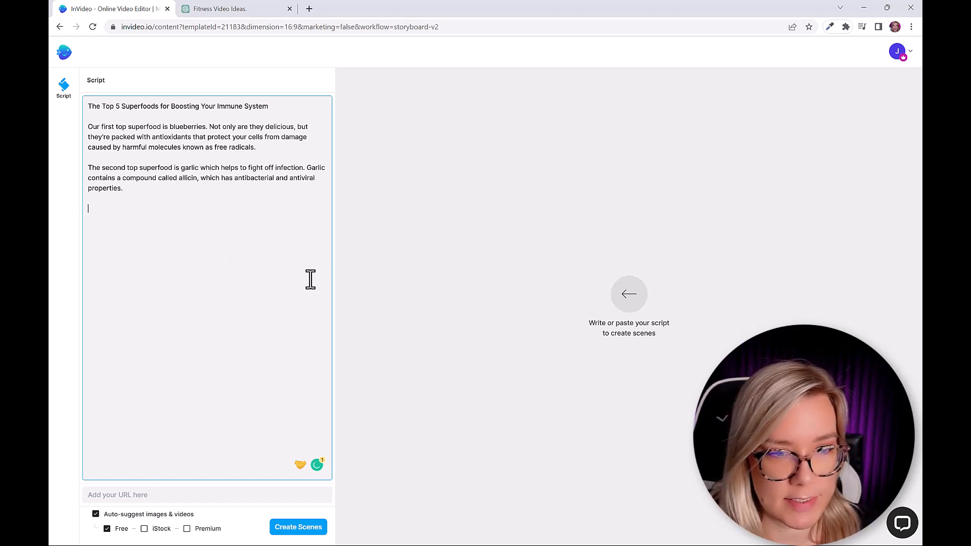
text(Superfood number three is ginger. This root has been used for centuries in traditional medicine to treat a variety of ailments, including nausea and inflammation.  Our fourth superfood is spinach. . Spinach is high in vitamin C and vitamin A, which is important for maintaining healthy skin and mucous membranes.  Our fifth superfood is turmeric which has been shown to help with a variety of conditions, including arthritis, heart disease, and even depression.)
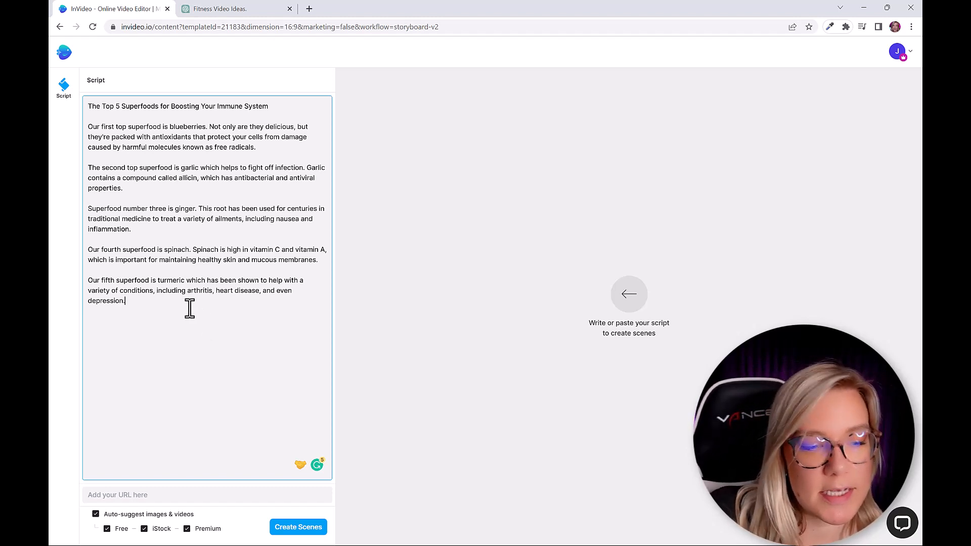
click(312, 535)
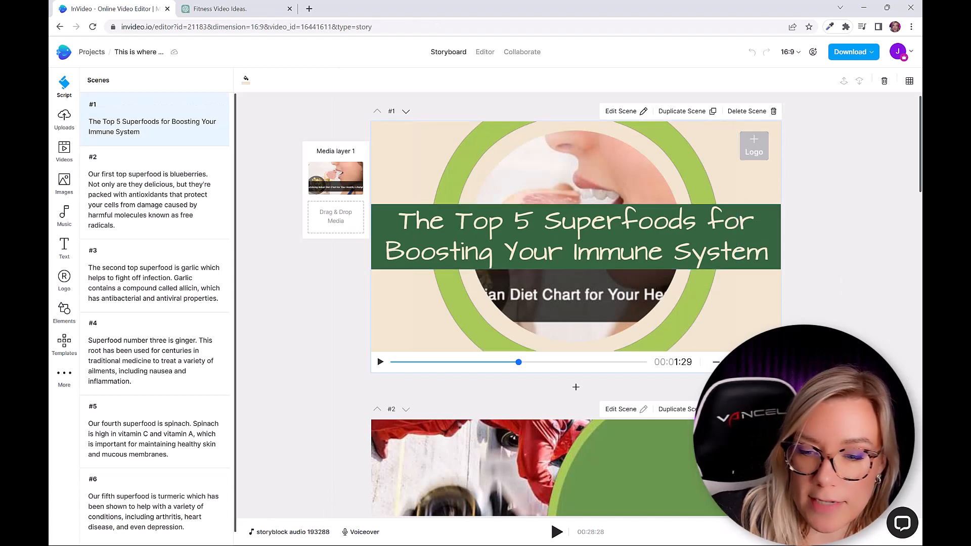
View the InVideo 24x7 support chat and close it again.
click(906, 534)
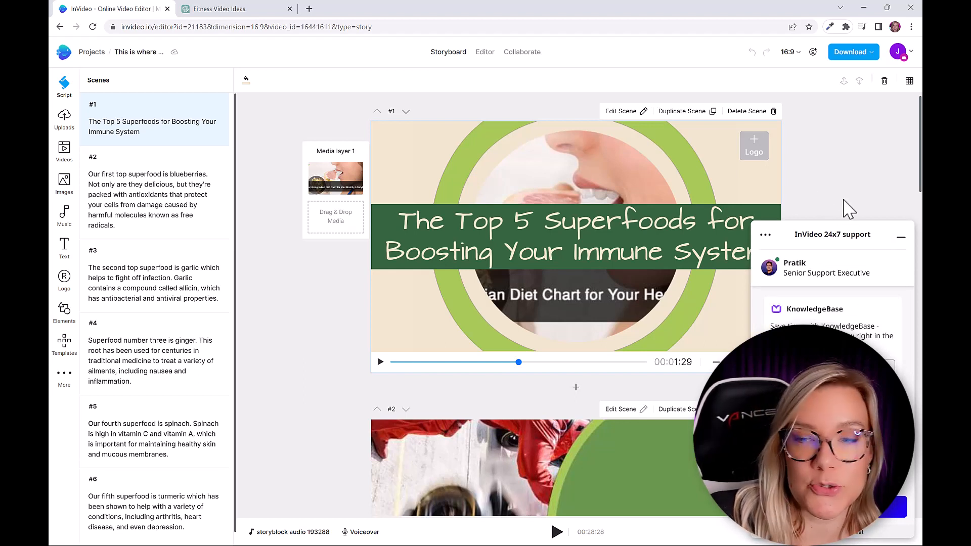
click(905, 247)
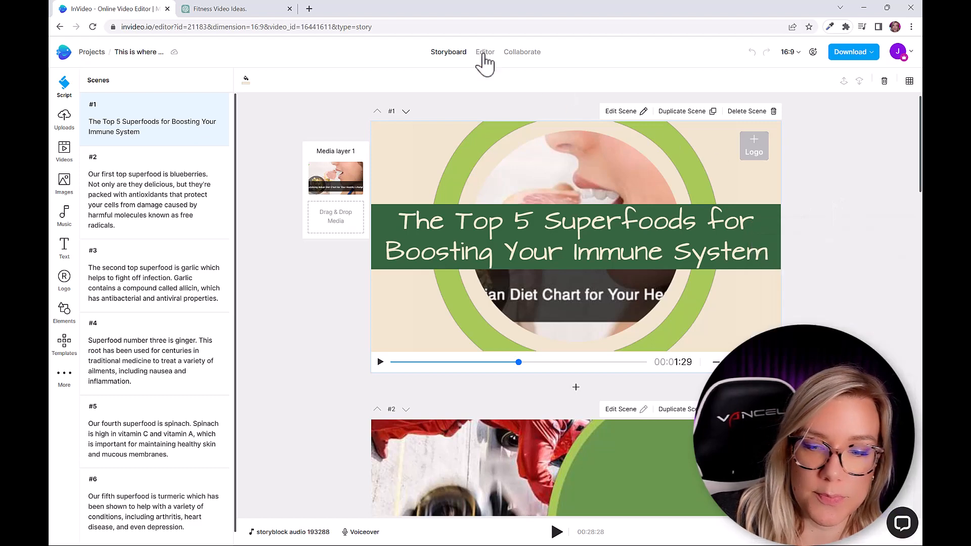
Look through the generated storyboard scenes and play the first scene from its beginning.
scroll(861, 169, down, 9)
scroll(834, 190, down, 7)
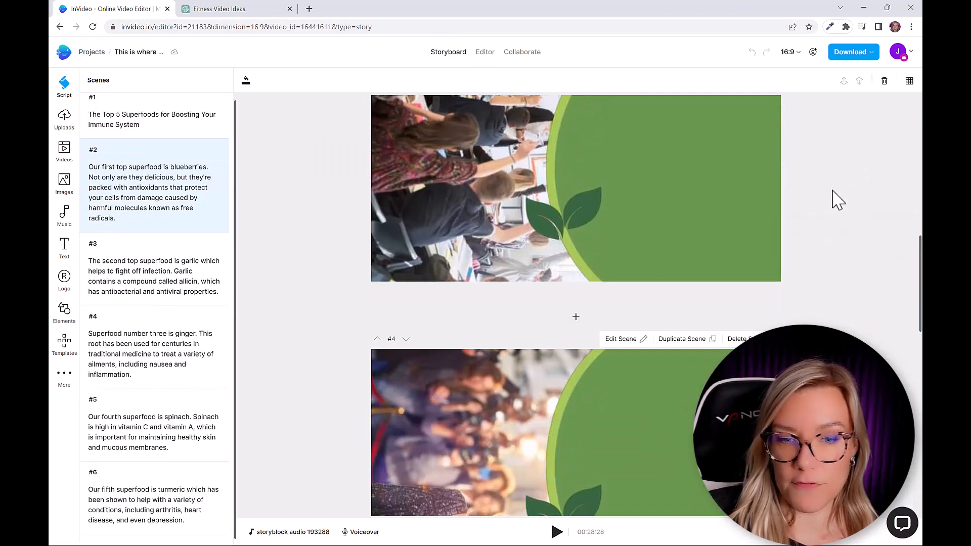
drag(921, 323, 922, 117)
click(686, 210)
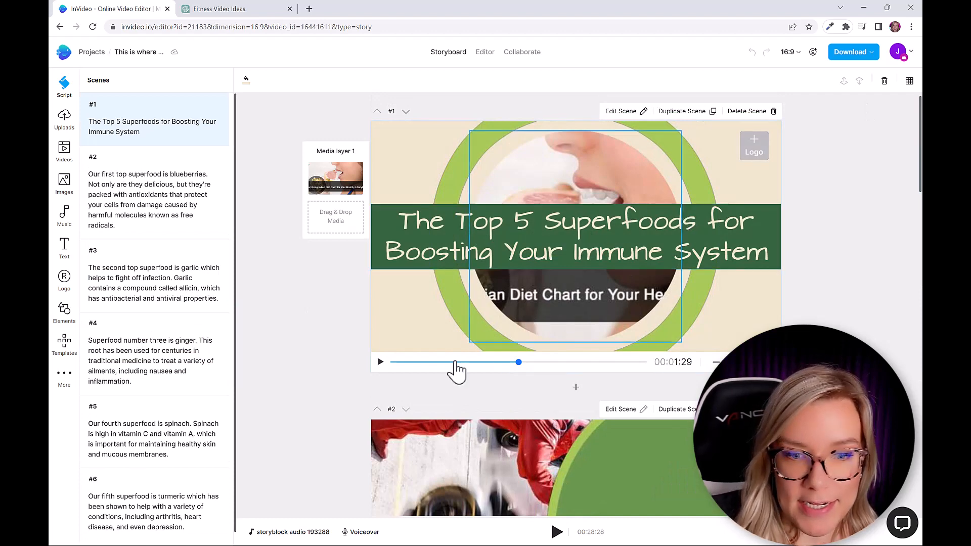
drag(453, 363, 384, 365)
click(380, 363)
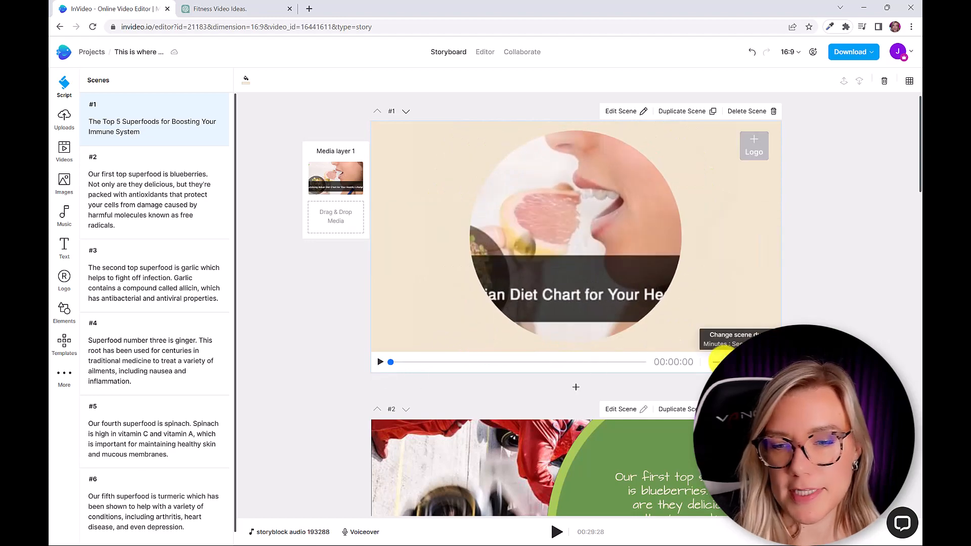
Adjust the headline scene's duration to 00:04:28 and play the scene to check its timing.
click(717, 362)
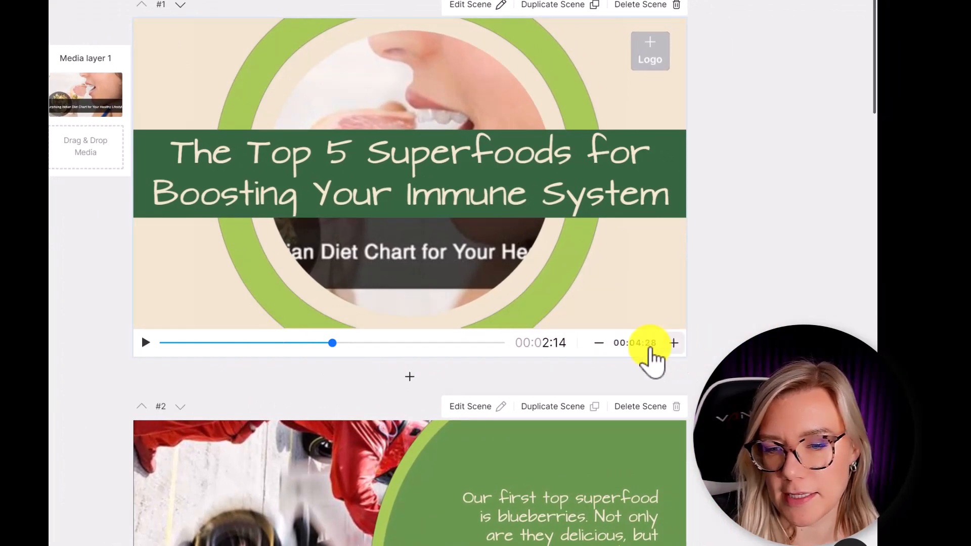
click(598, 344)
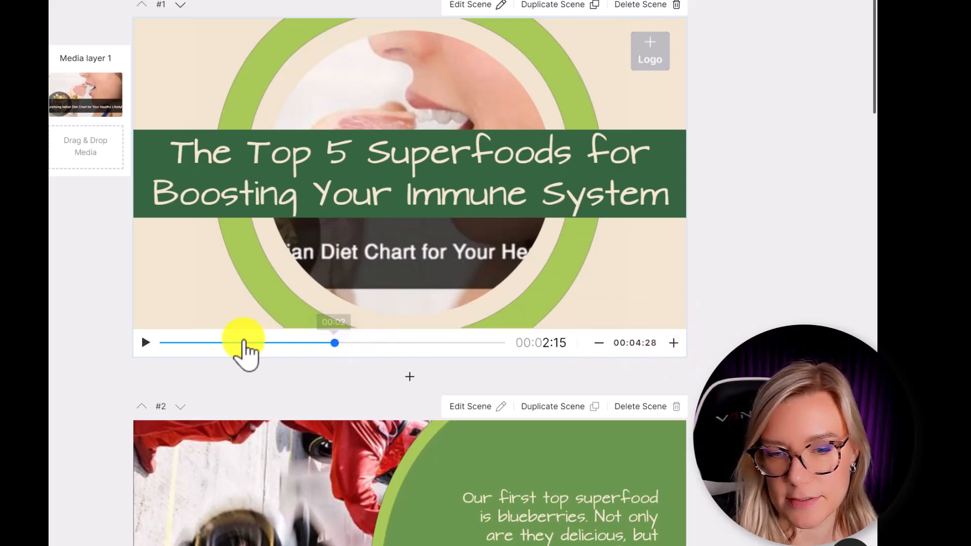
click(143, 344)
click(144, 344)
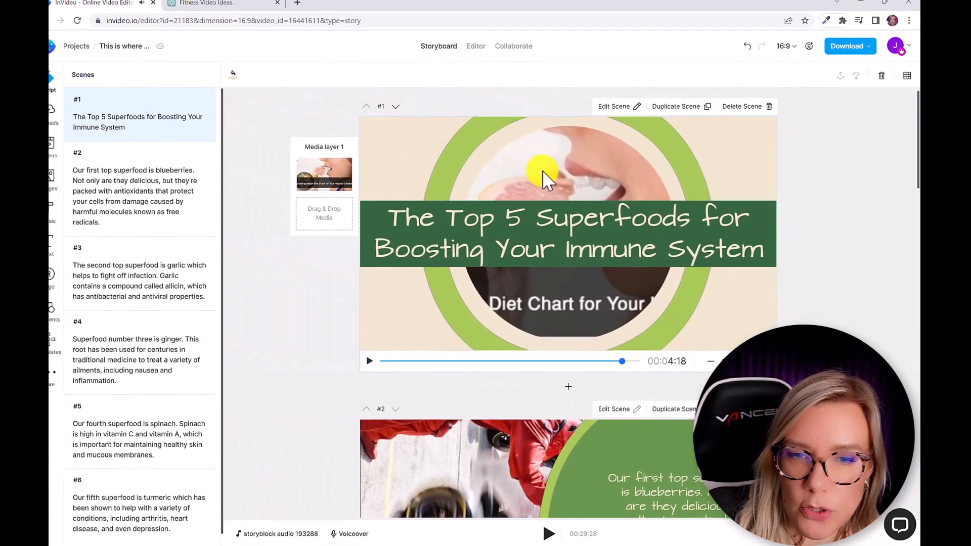
Review scenes 2 to 6 in the storyboard to check whether the suggested footage suits each superfood text.
scroll(506, 354, down, 2)
scroll(507, 363, down, 4)
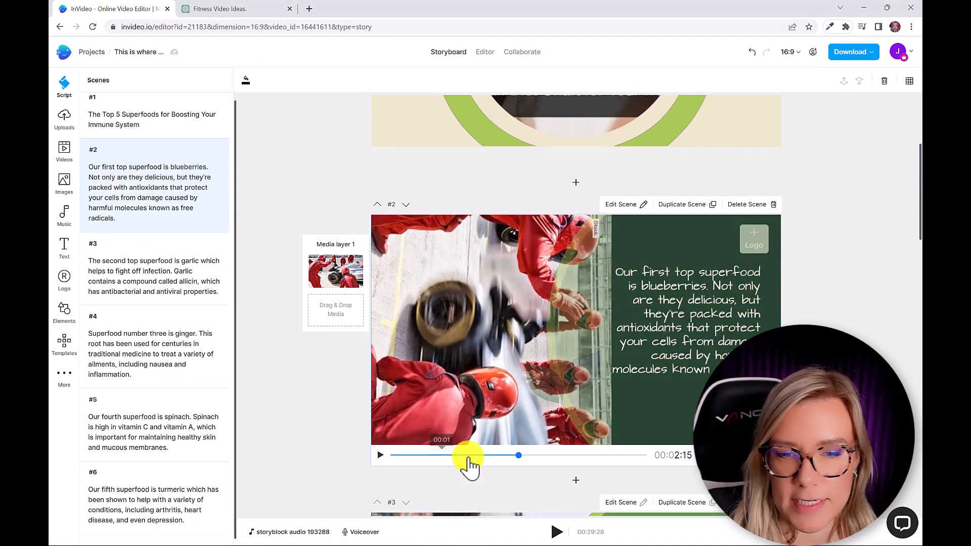
scroll(488, 389, down, 5)
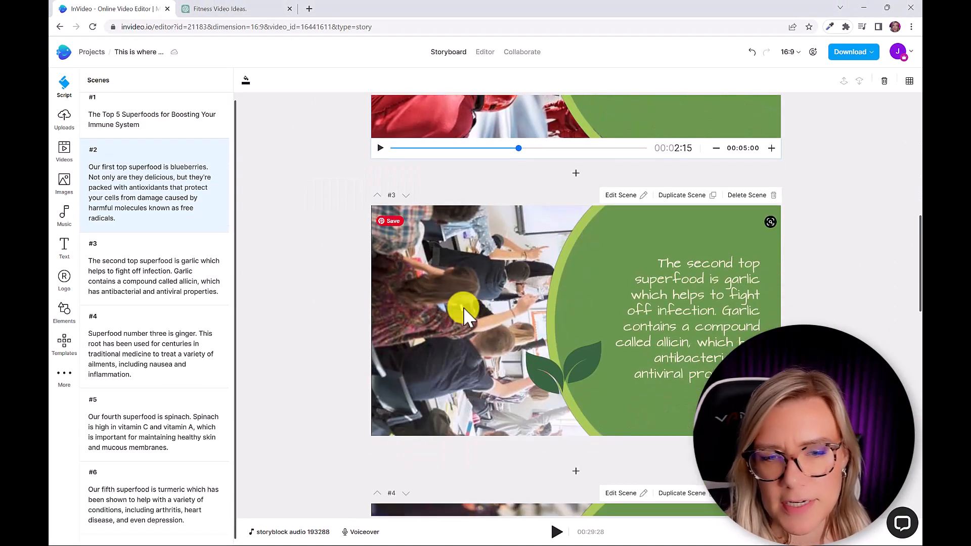
scroll(472, 421, up, 7)
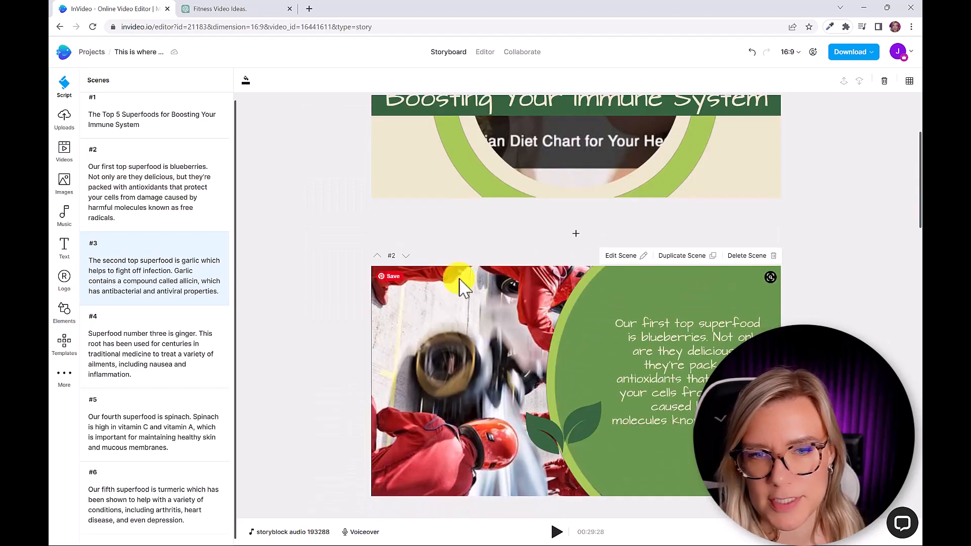
scroll(460, 284, down, 6)
scroll(449, 364, down, 15)
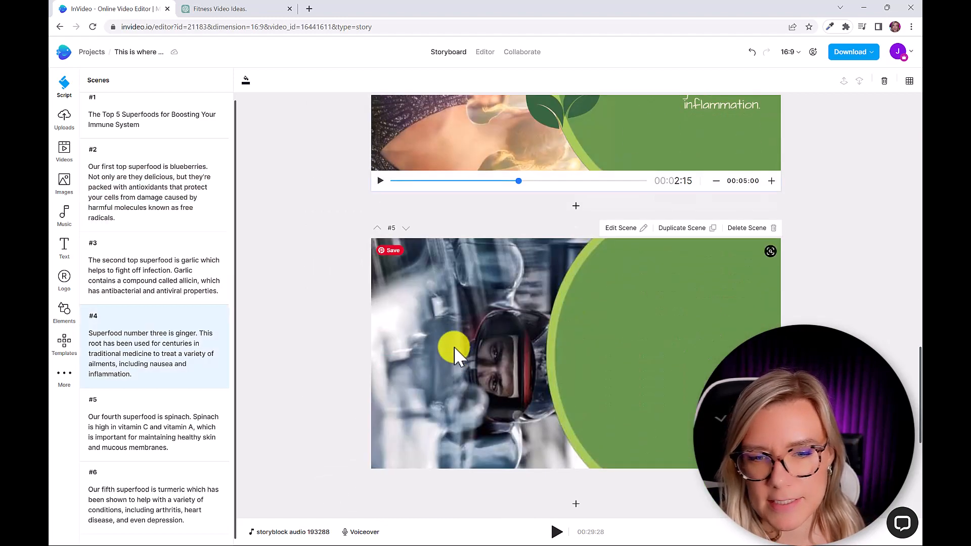
scroll(466, 400, up, 5)
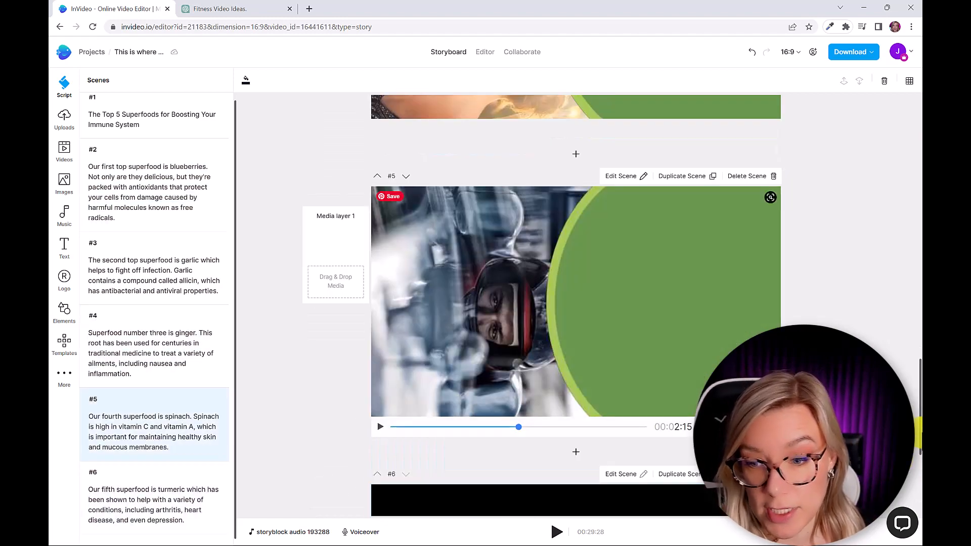
drag(920, 433, 922, 276)
scroll(916, 276, up, 6)
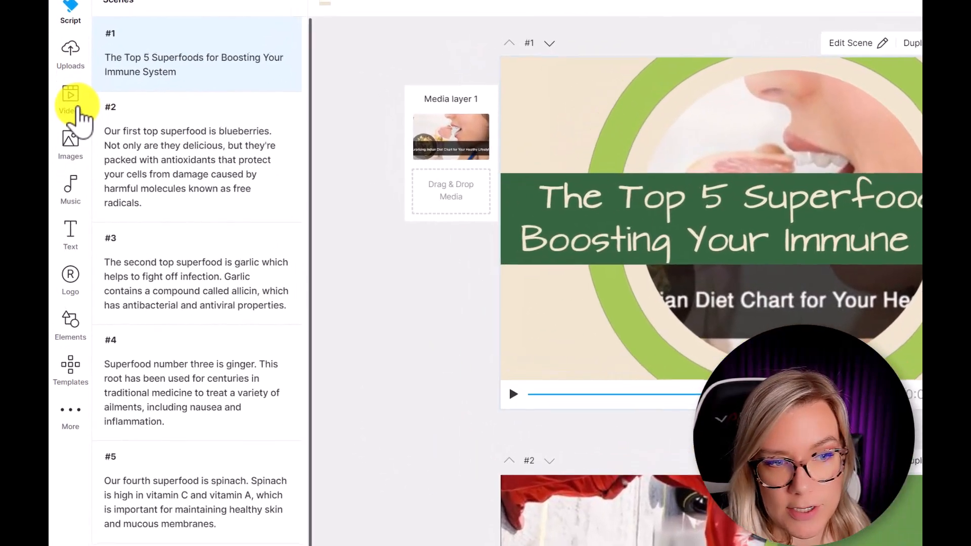
Search the stock videos for "superfoods".
click(74, 102)
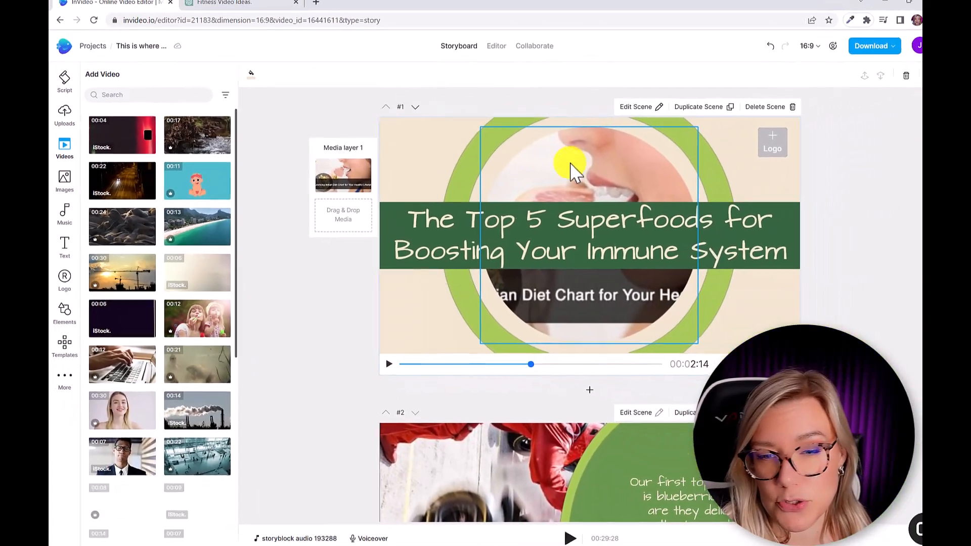
click(171, 49)
text(s)
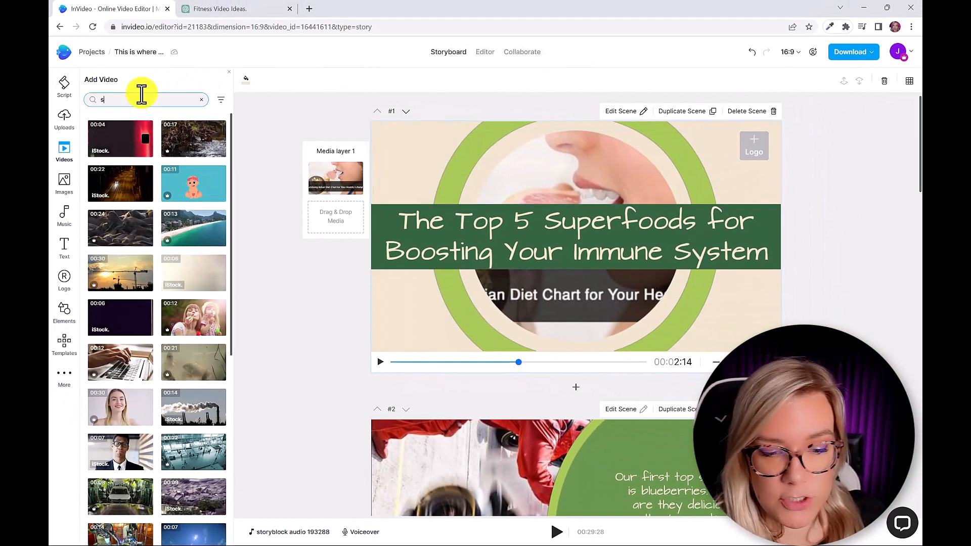
text(uperfoods)
key(Return)
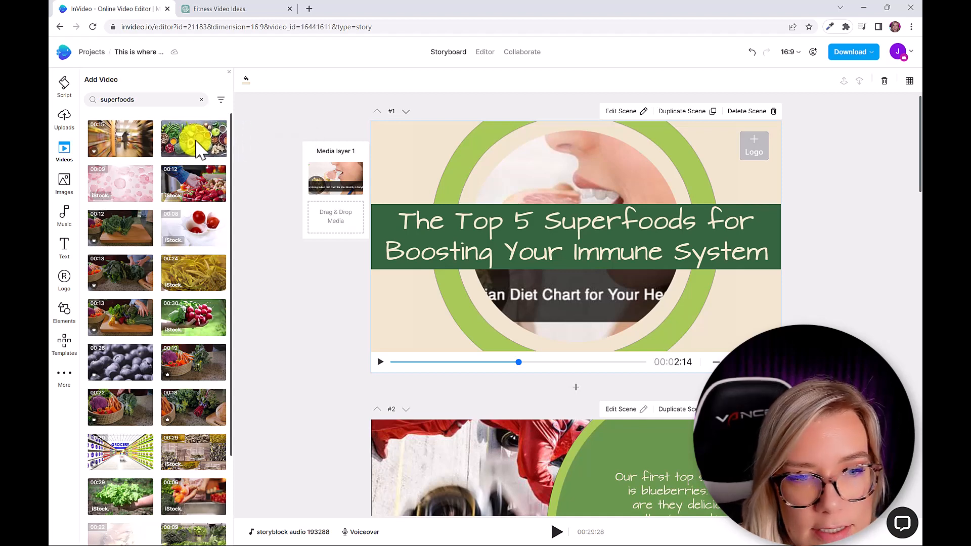
Replace the headline scene's media with the nine-second assorted vegetables clip, trimmed to fit the scene from about 2 to 7 seconds, and preview it.
drag(197, 141, 322, 187)
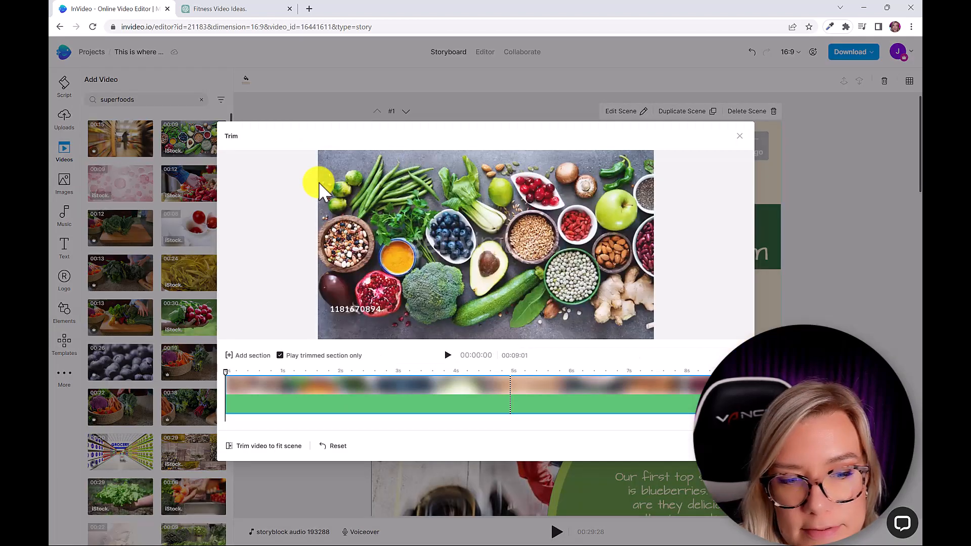
click(277, 452)
drag(373, 396, 503, 396)
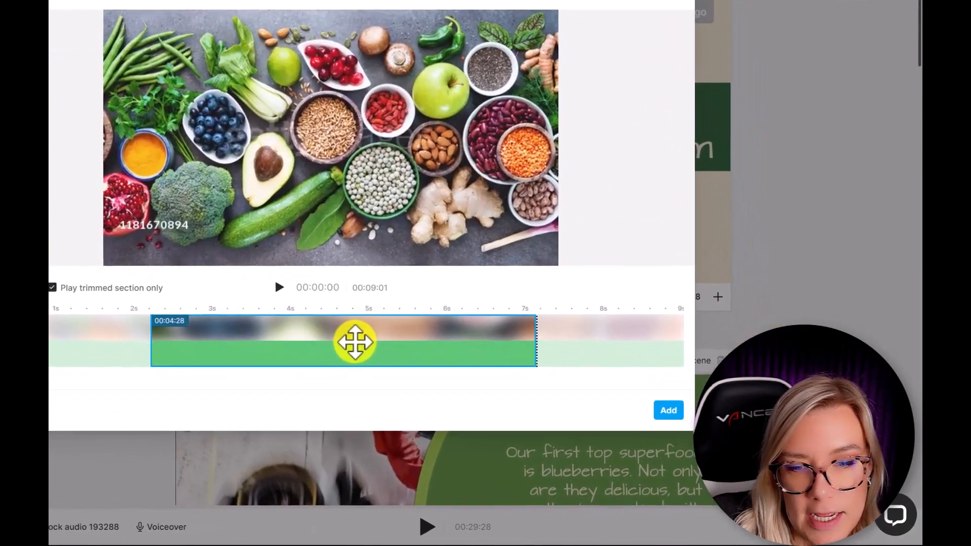
mouse_move(355, 343)
mouse_down()
mouse_move(324, 341)
mouse_move(343, 341)
mouse_up()
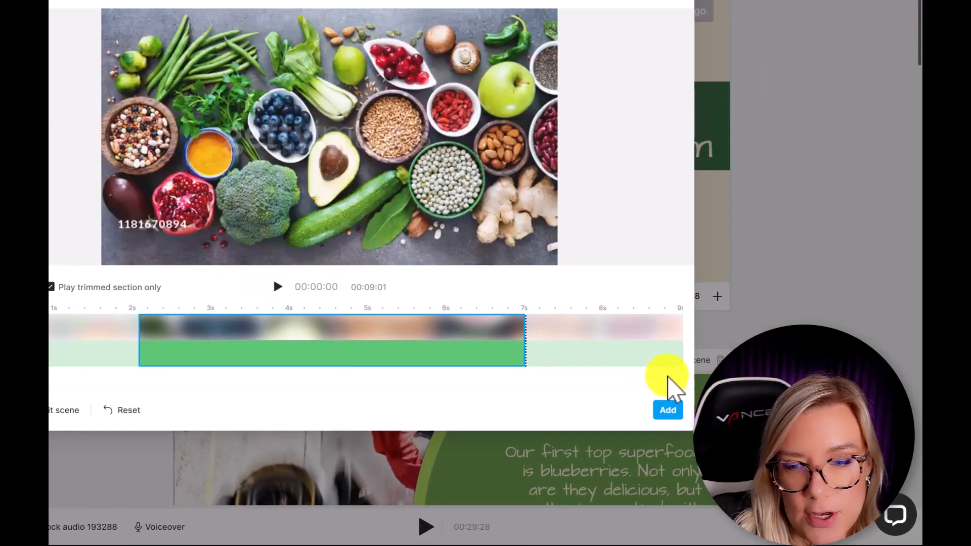
click(674, 411)
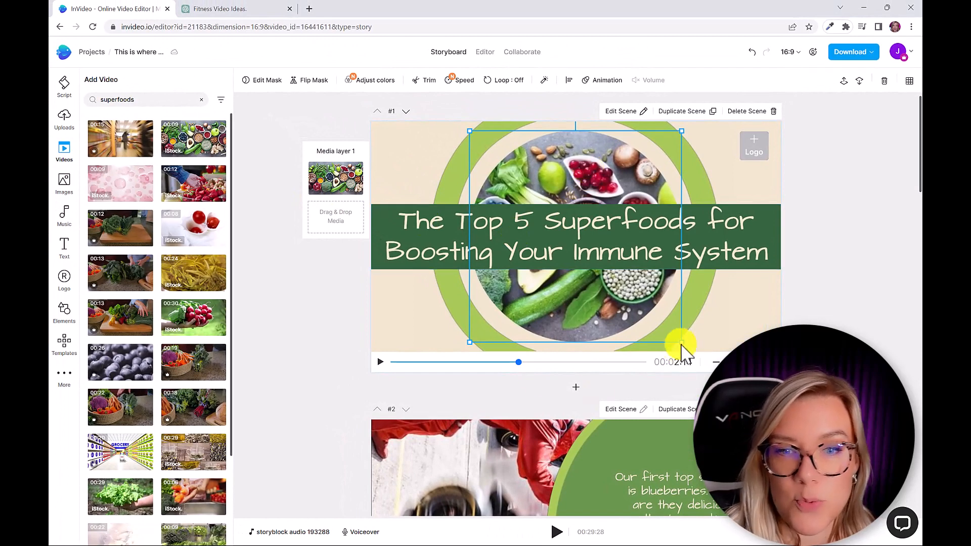
drag(517, 362, 414, 368)
click(380, 362)
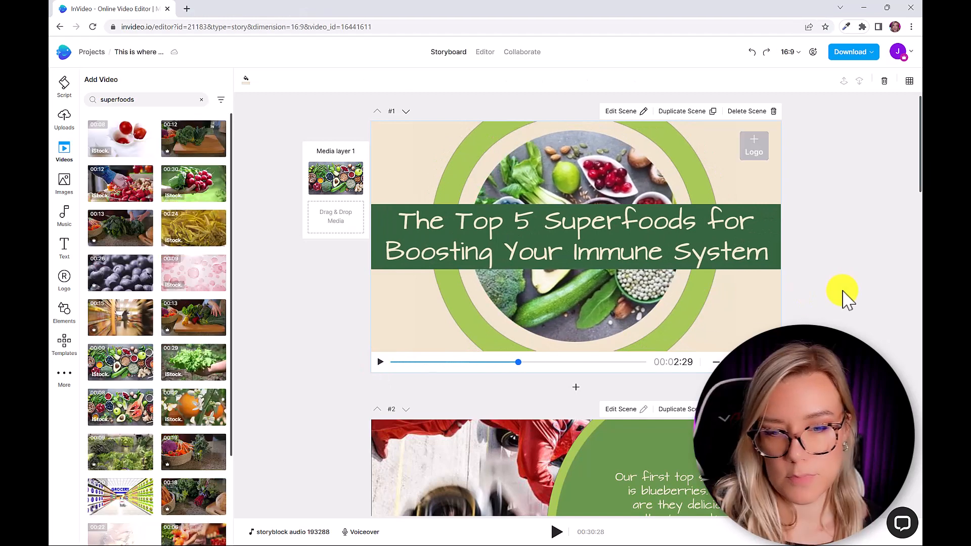
Replace the second scene's media with the 26-second blueberries clip, trimmed to fit the scene from about 2 to 7 seconds.
scroll(846, 300, down, 5)
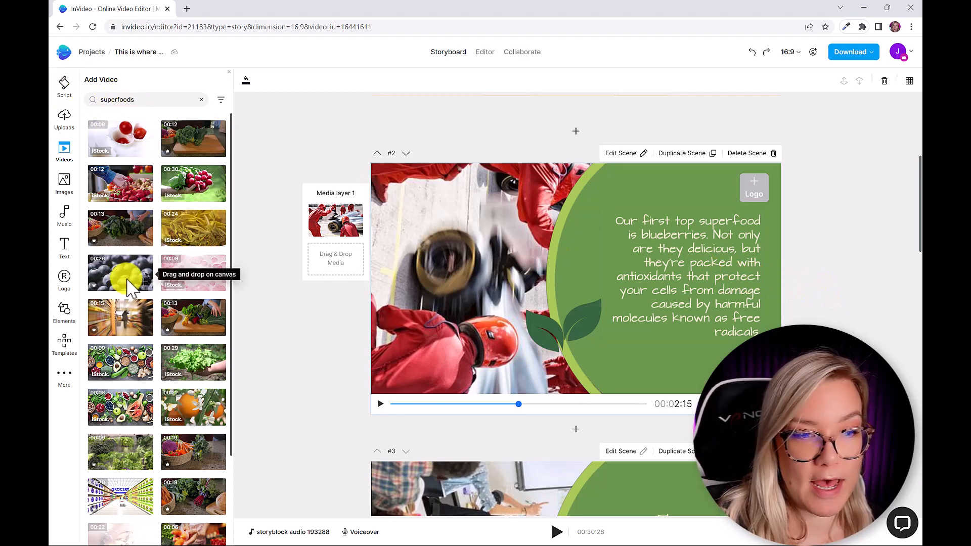
drag(126, 286, 325, 217)
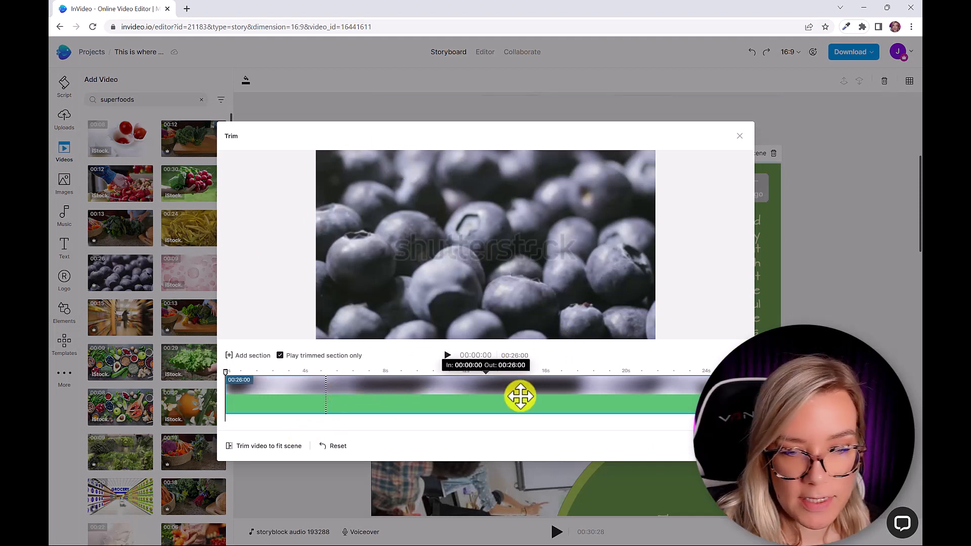
click(264, 446)
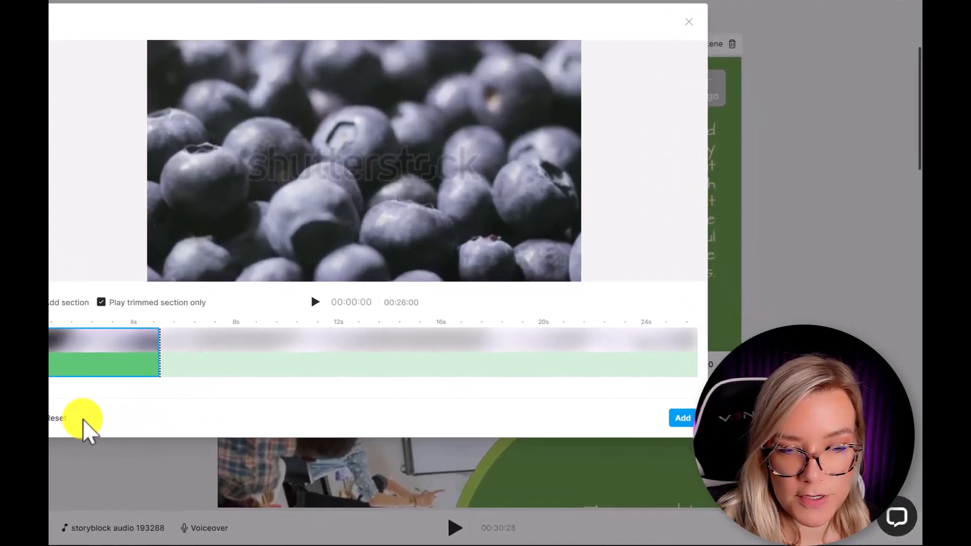
drag(146, 355, 188, 354)
click(673, 415)
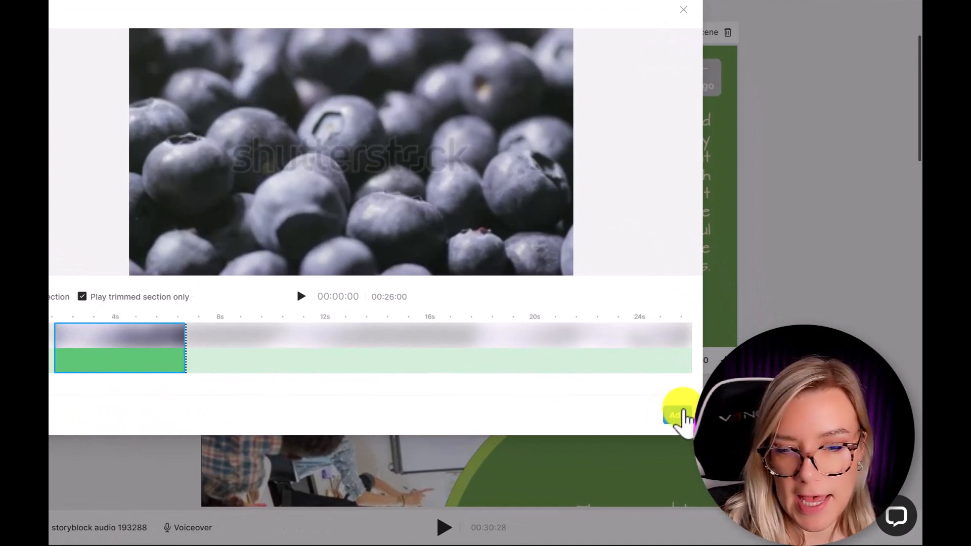
Search the stock videos for "garlic" and replace the third scene's media with one of the garlic clips.
scroll(663, 212, down, 5)
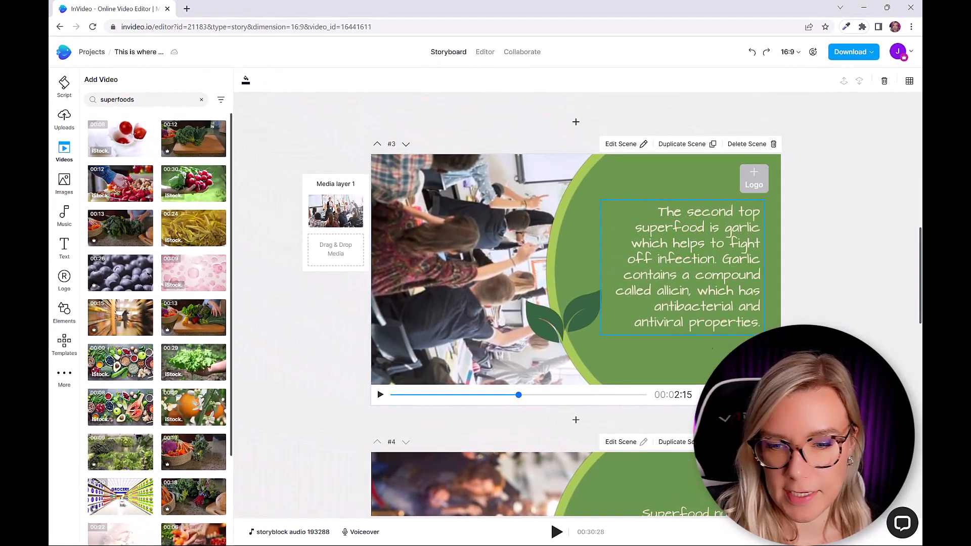
double_click(142, 102)
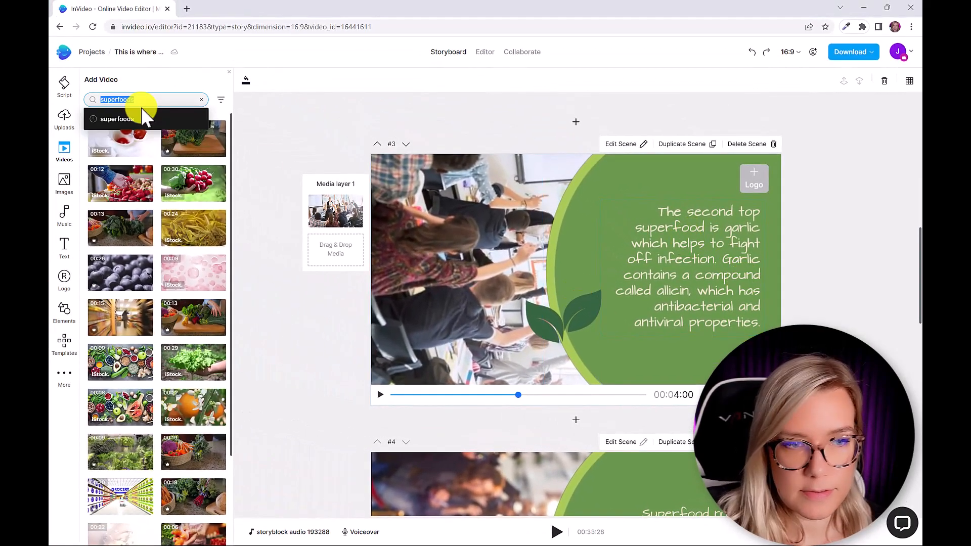
text(garlic)
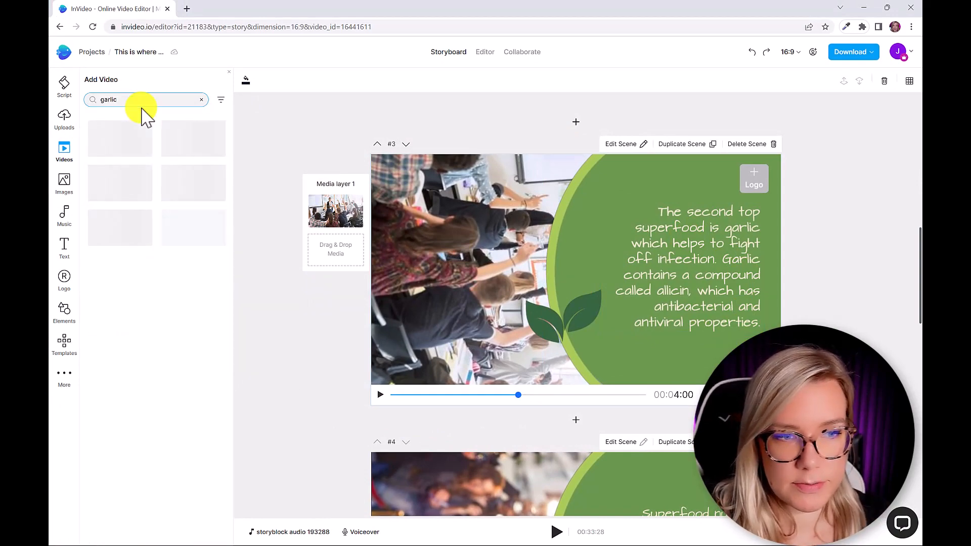
drag(124, 162, 329, 195)
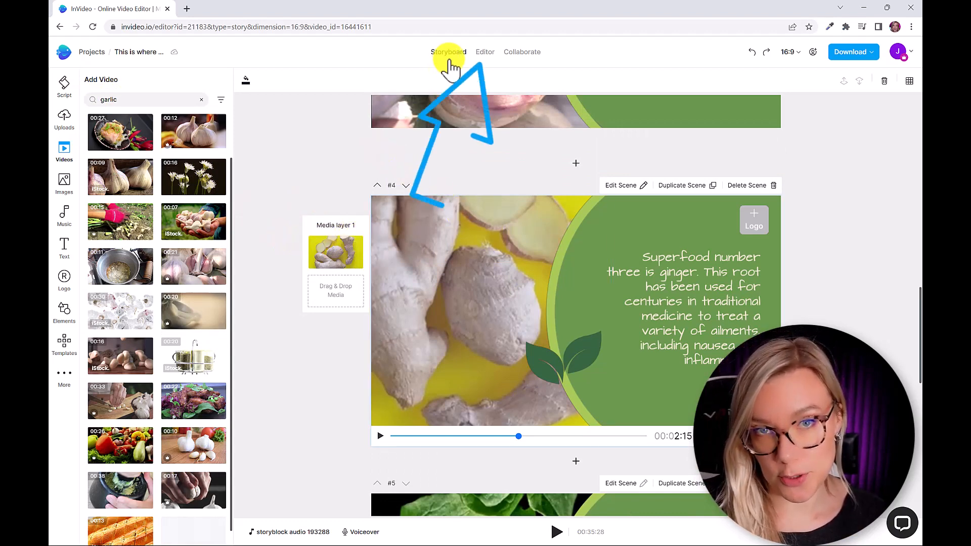
Switch the project to the timeline editor and preview the headline scene from about one second in.
click(487, 59)
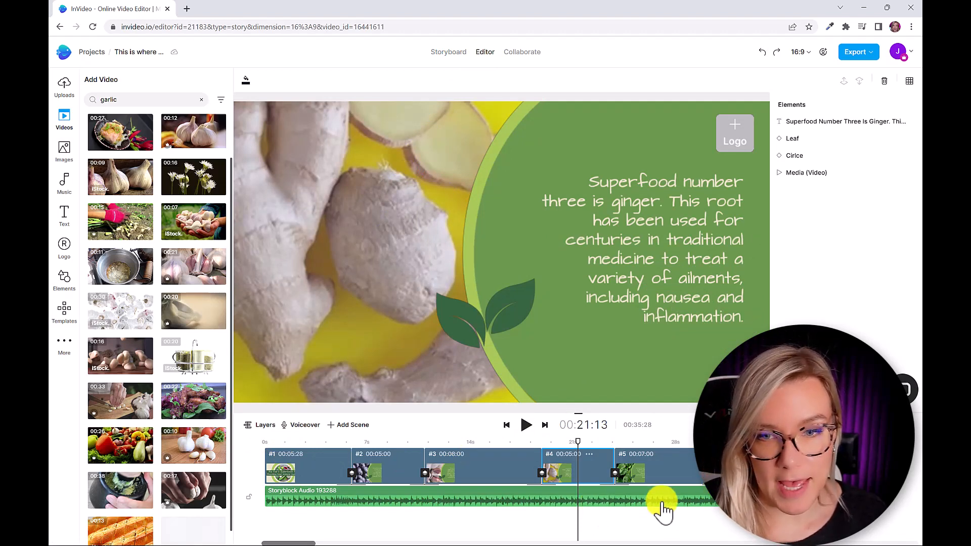
click(330, 455)
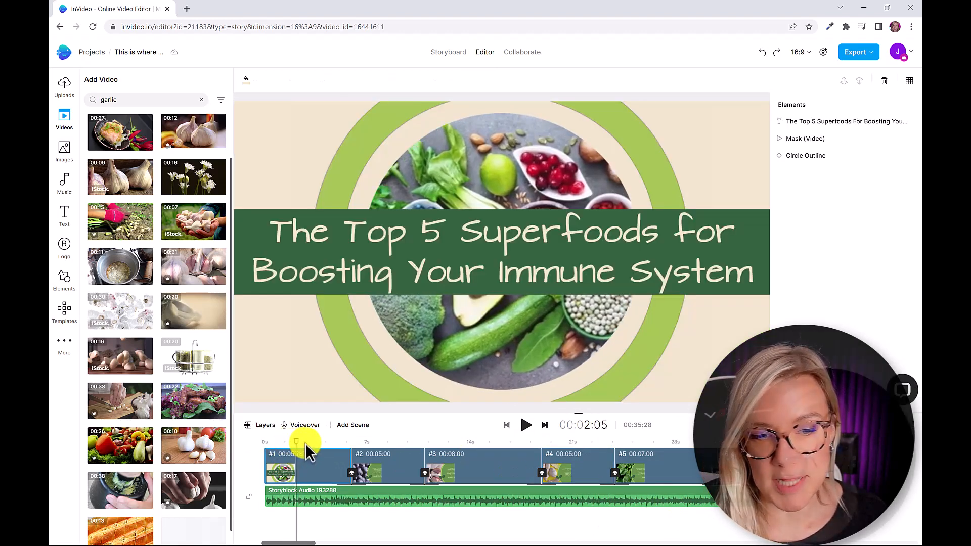
click(279, 445)
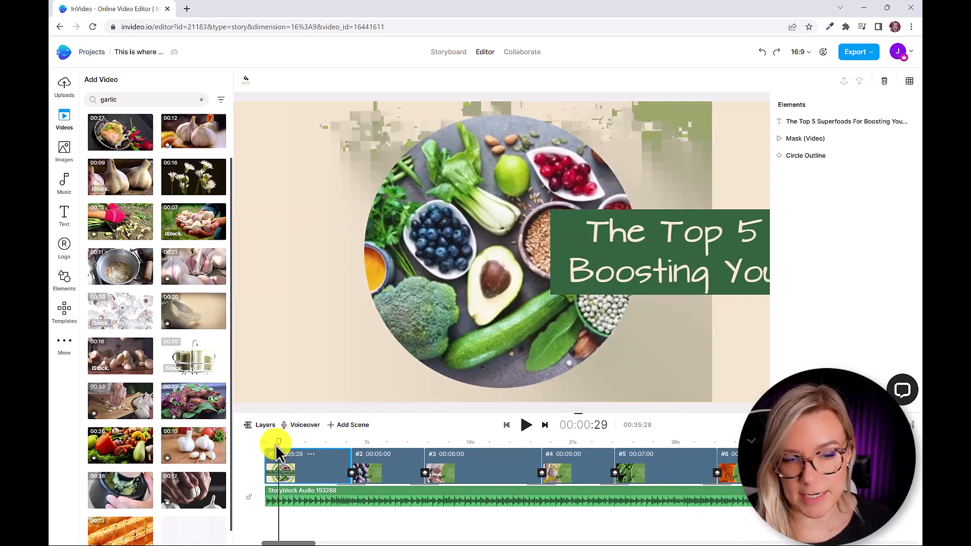
click(526, 425)
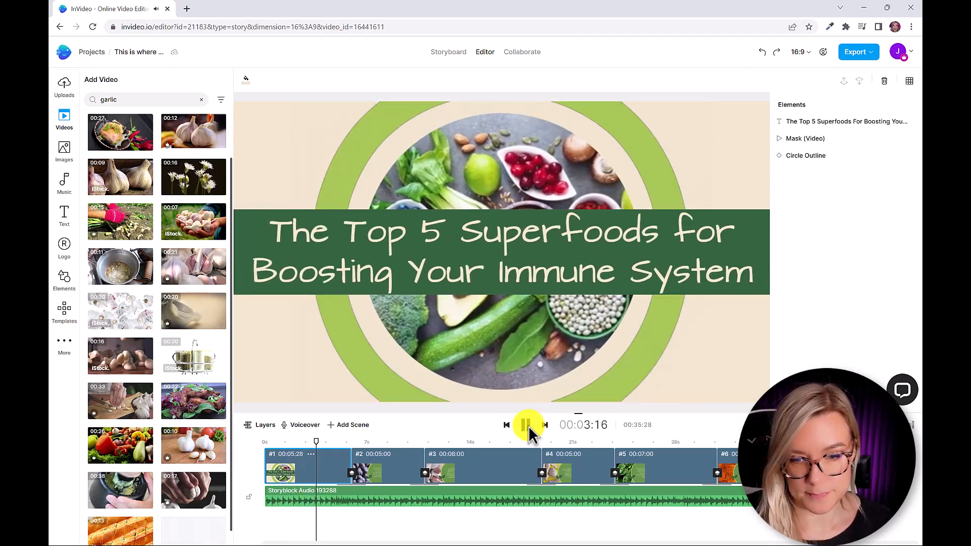
click(526, 425)
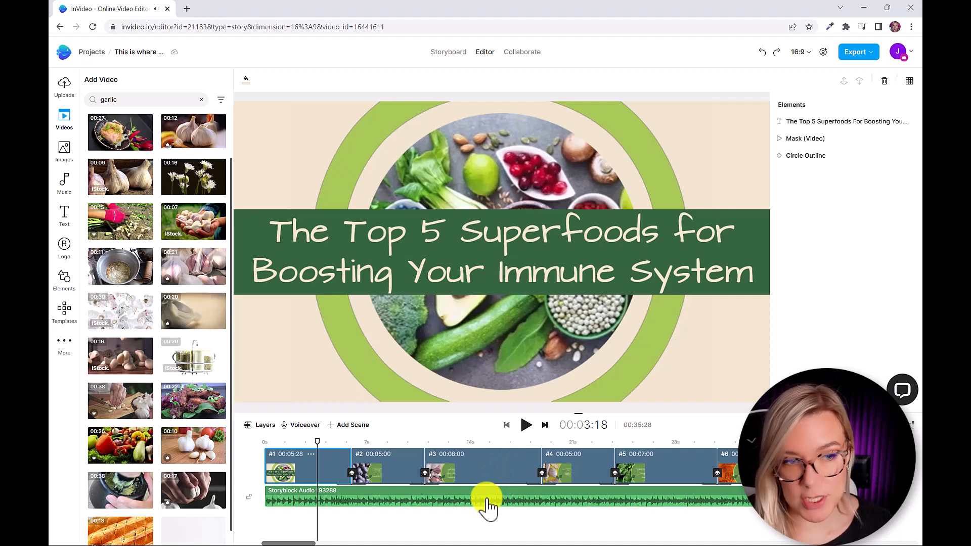
Try adding the playful track "Fresh Fresh - No Whistling" as a second music layer on the timeline.
click(63, 187)
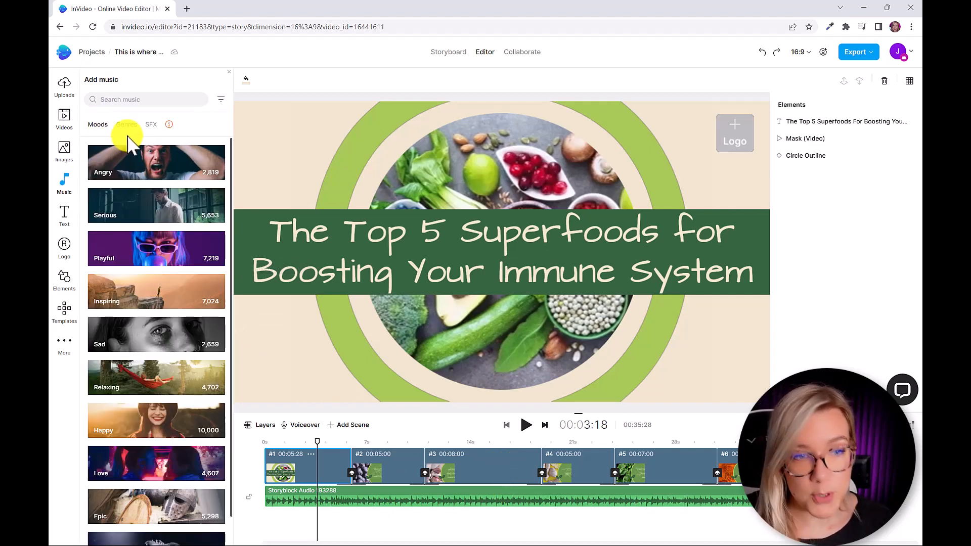
click(130, 245)
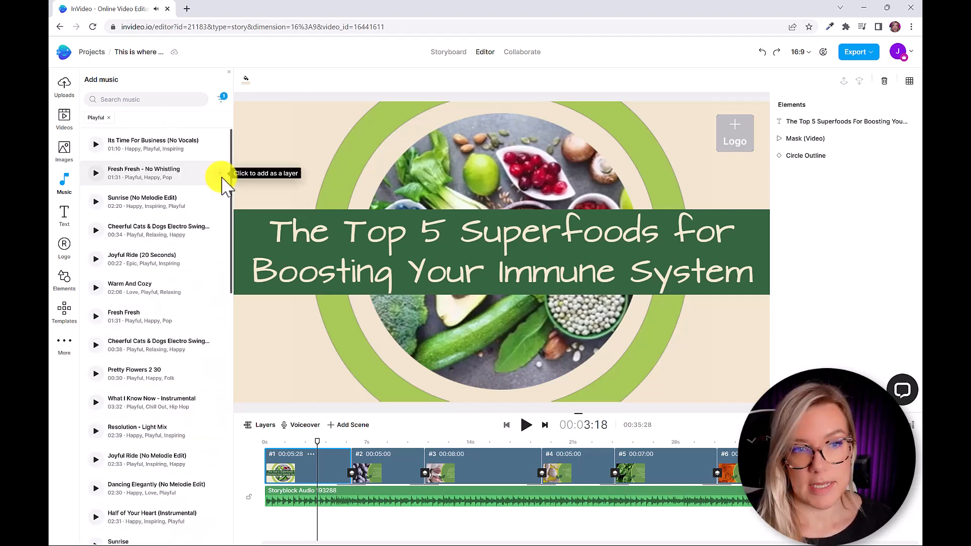
click(223, 177)
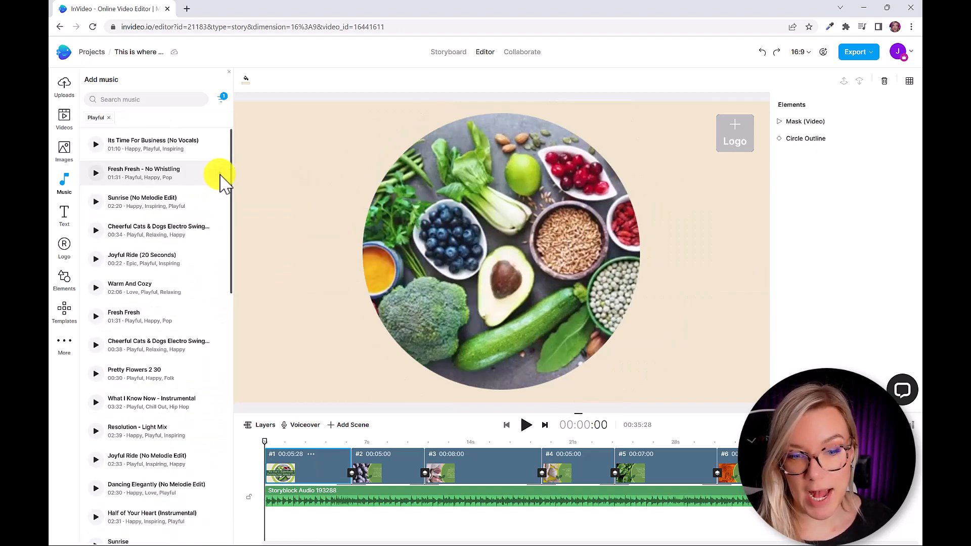
click(639, 502)
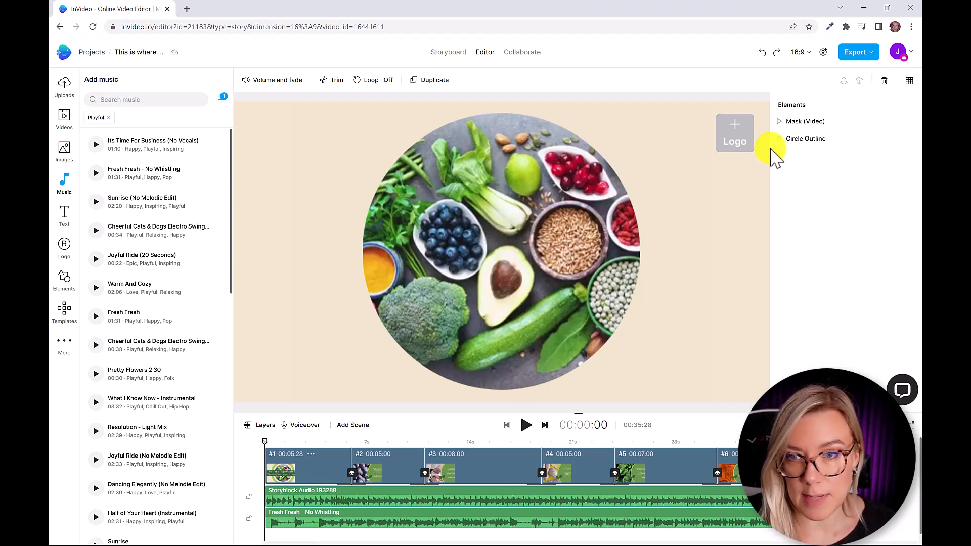
click(763, 52)
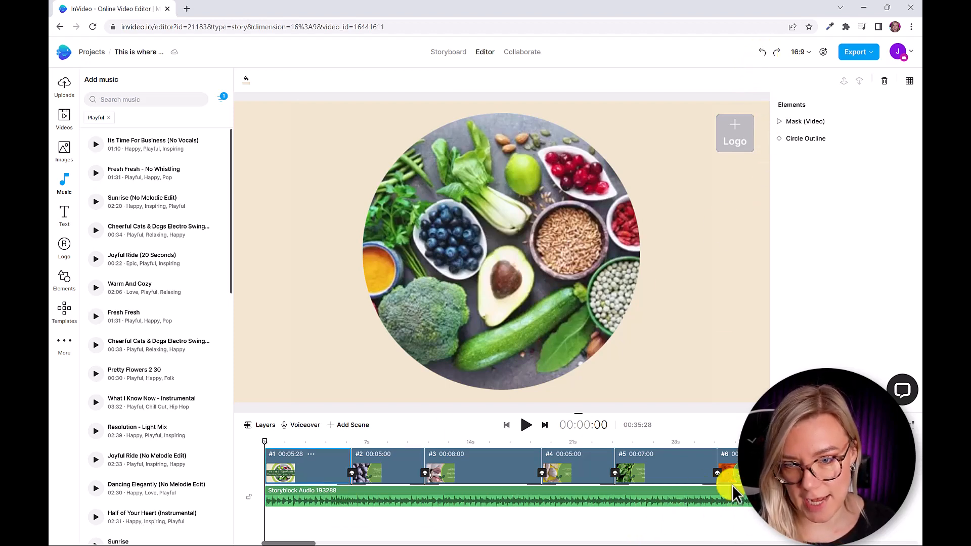
Upload the logo image A1.png from the Downloads folder and place it in the headline scene's logo placeholder.
click(736, 146)
click(737, 146)
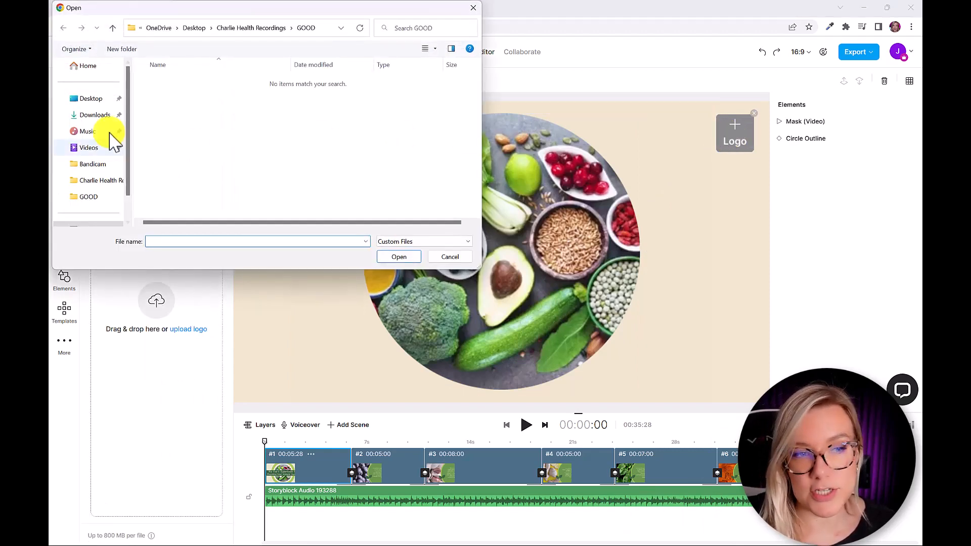
click(96, 115)
double_click(162, 95)
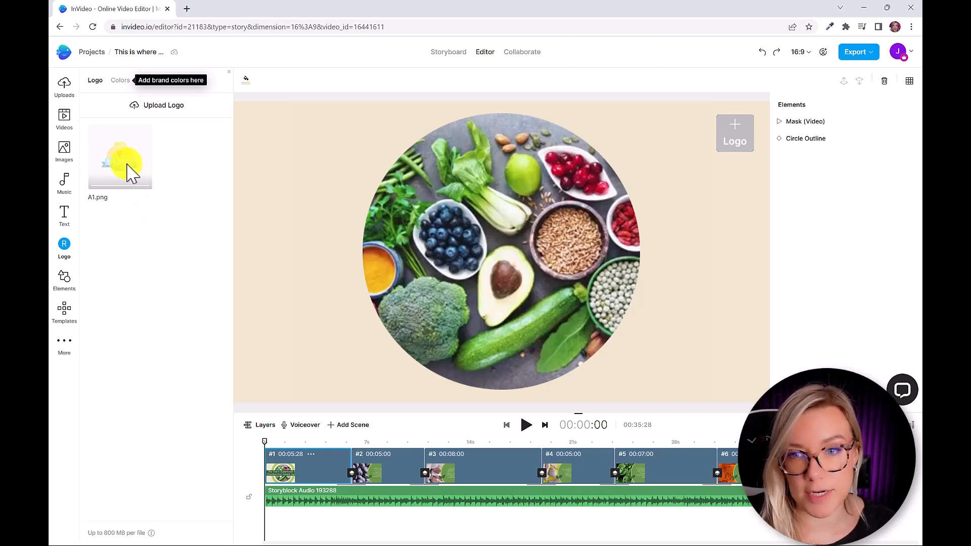
click(735, 132)
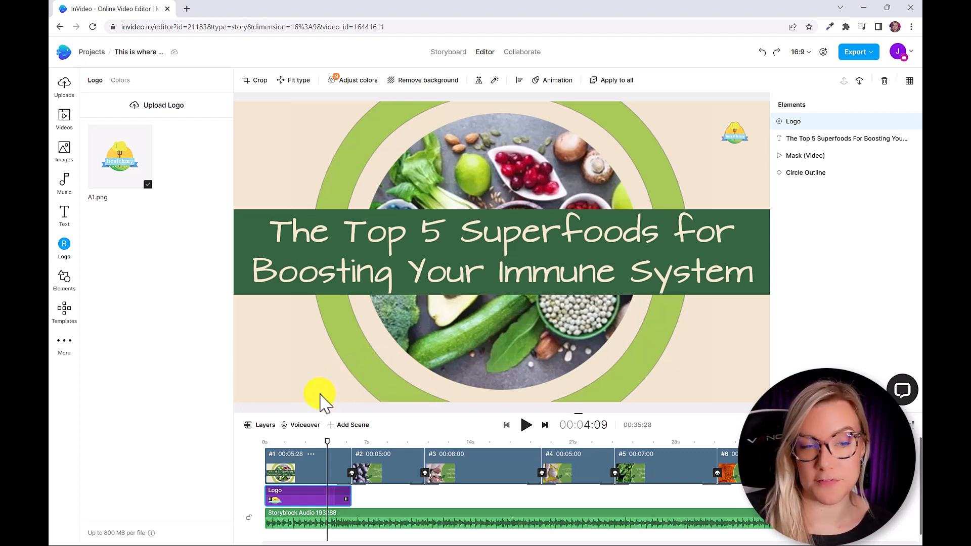
Set up an automated text-to-speech voiceover for the headline scene, reviewing its languages and US English voices, including a sample of Kendra.
click(305, 429)
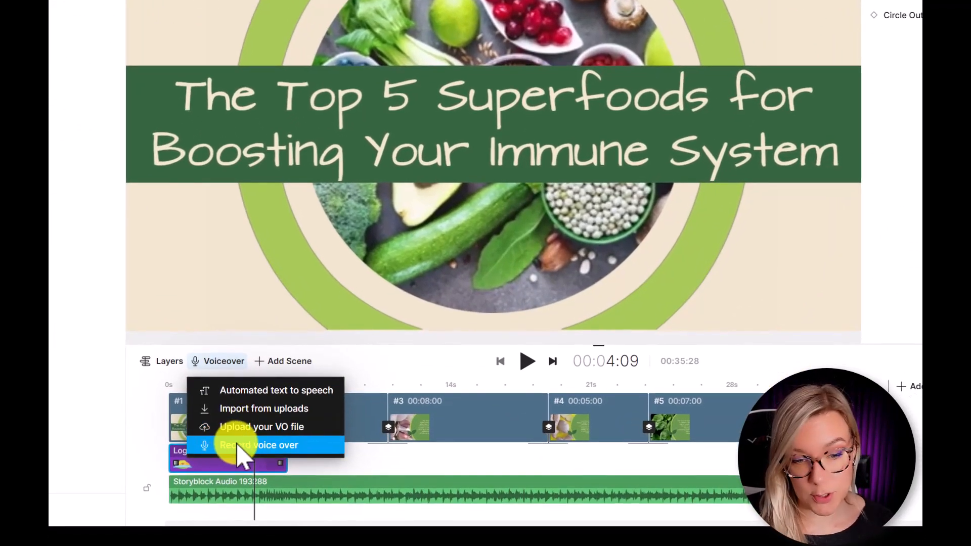
click(242, 394)
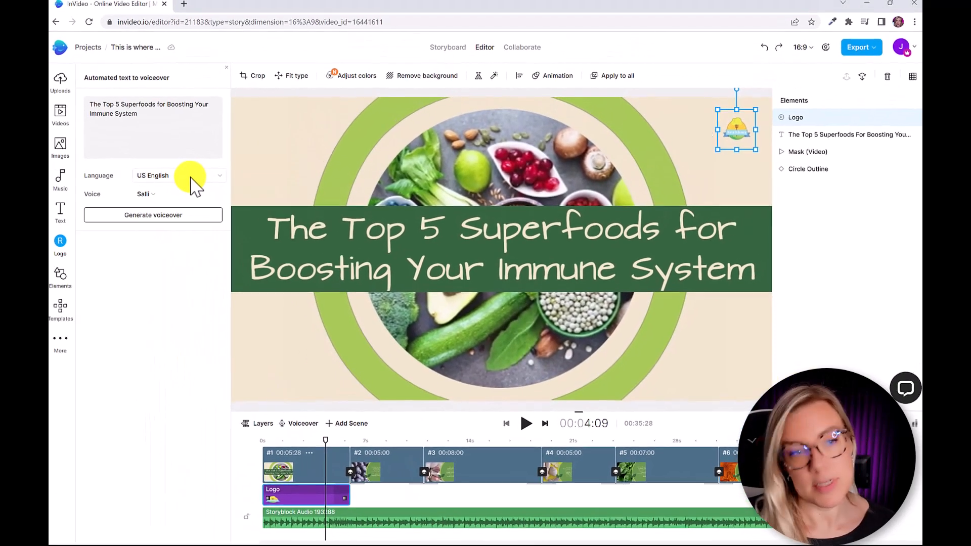
click(190, 177)
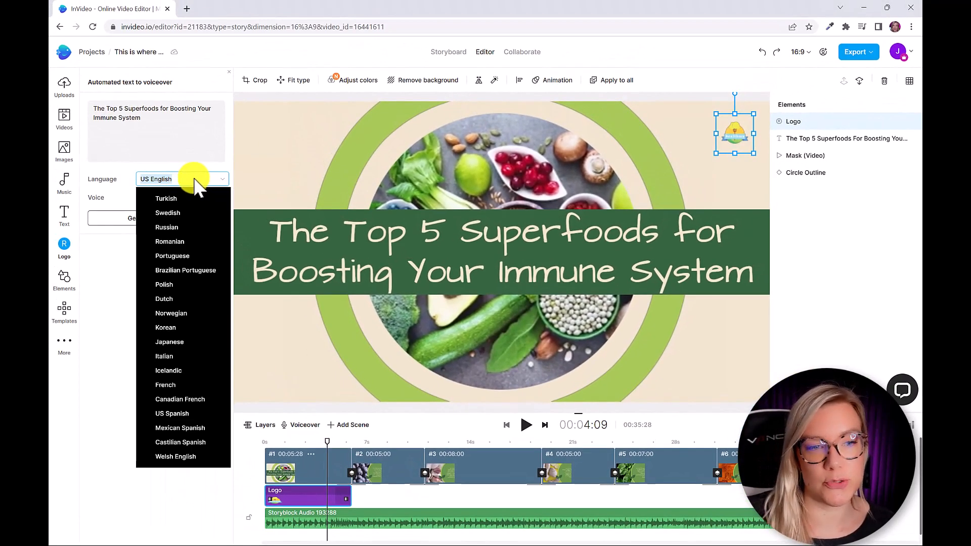
click(205, 182)
click(154, 199)
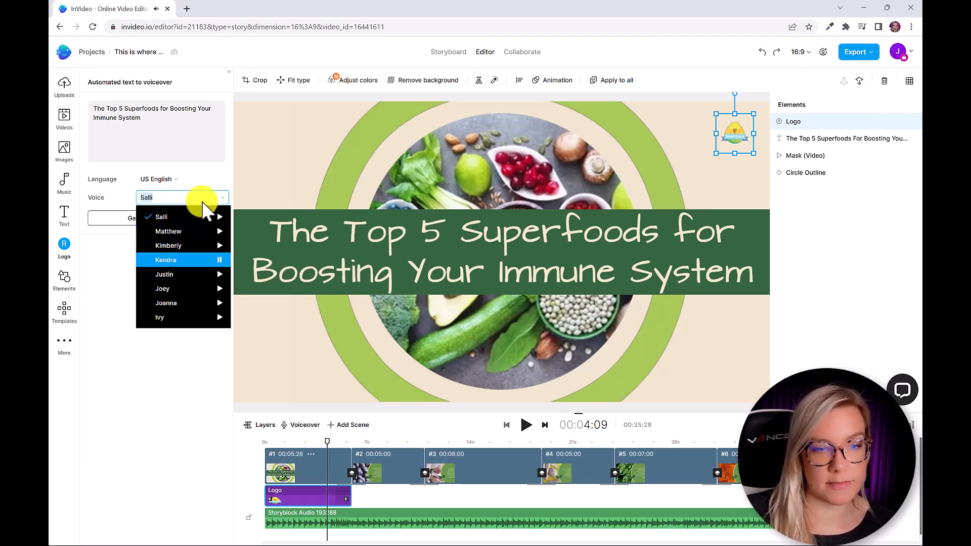
Insert the script's opening, "Hey guys, welcome to our channel! Today we're going to talk", before the existing voiceover text.
click(181, 134)
drag(180, 134, 72, 101)
click(134, 123)
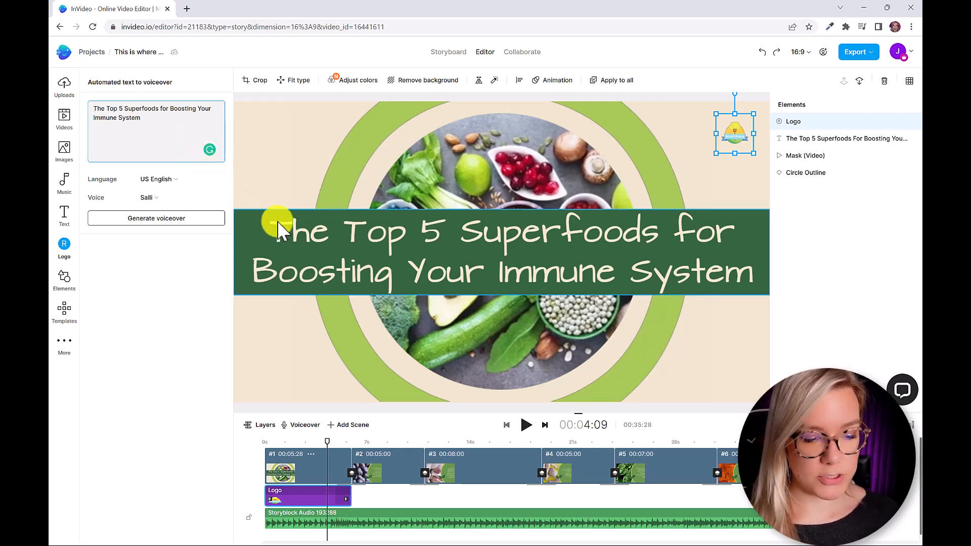
key(alt+Tab)
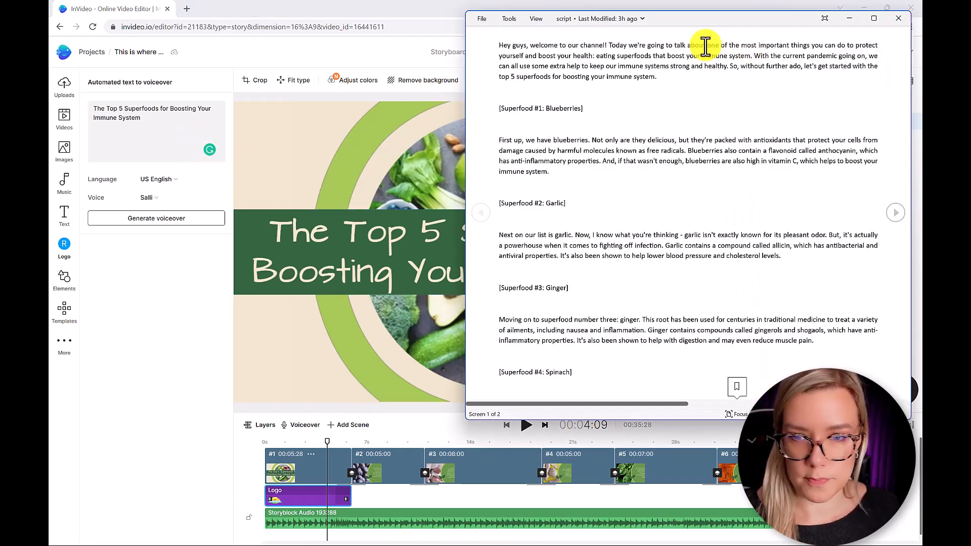
drag(690, 45, 461, 67)
click(92, 107)
text(Hey guys, welcome to our channel! Today we're going to talk)
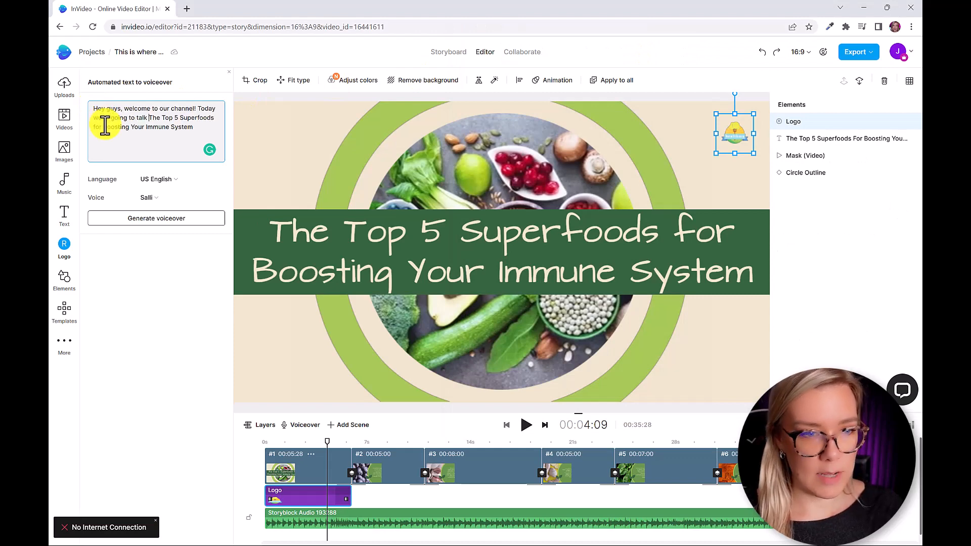